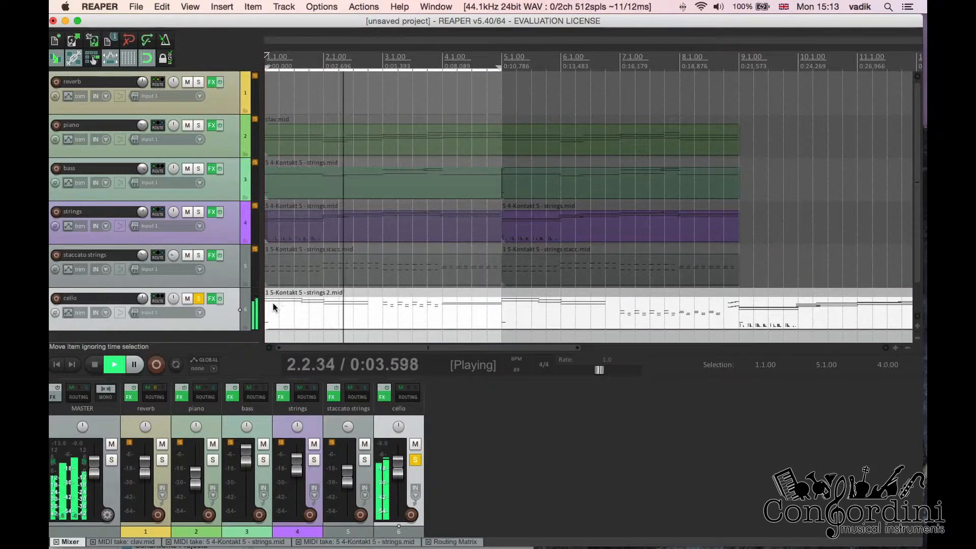
# Stop playback and open the cello track's MIDI item in the editor, enlarging the editor to show more of the piano roll
pyautogui.press('space')
pyautogui.doubleClick(305, 317)
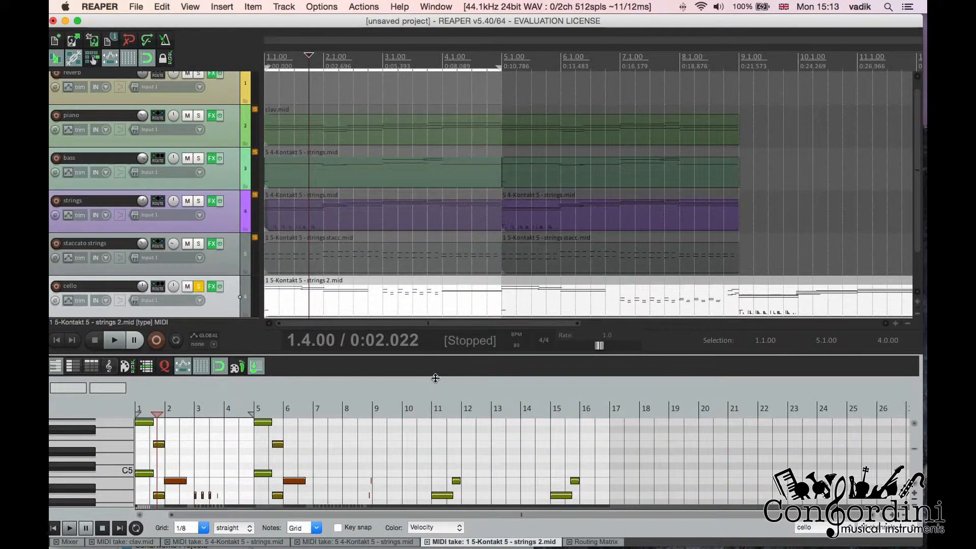
pyautogui.moveTo(436, 378); pyautogui.dragTo(435, 316)
pyautogui.moveTo(438, 354); pyautogui.dragTo(437, 152)
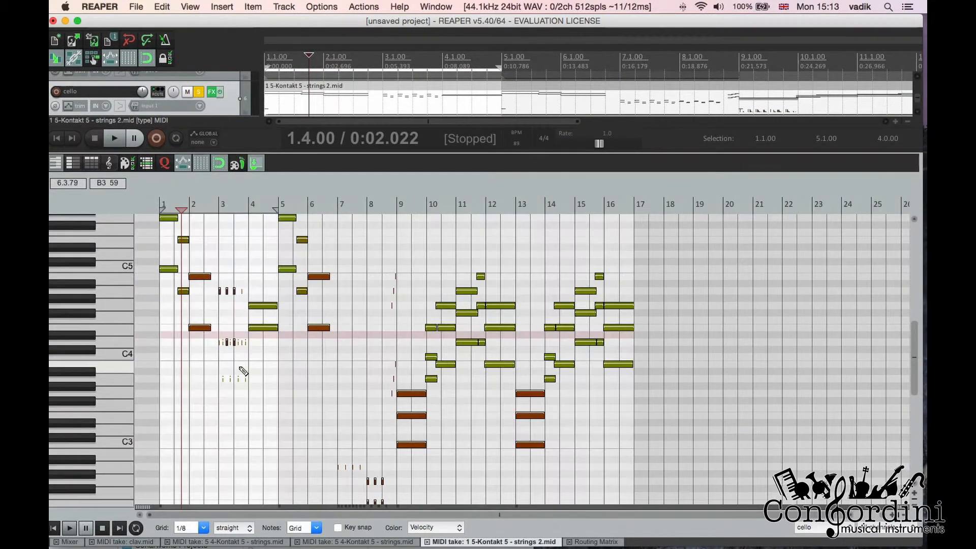
# Select the green sustained cello notes in bars 1, 4, 5 and 10 to 12 together and adjust their velocity
pyautogui.moveTo(168, 264); pyautogui.dragTo(172, 332)
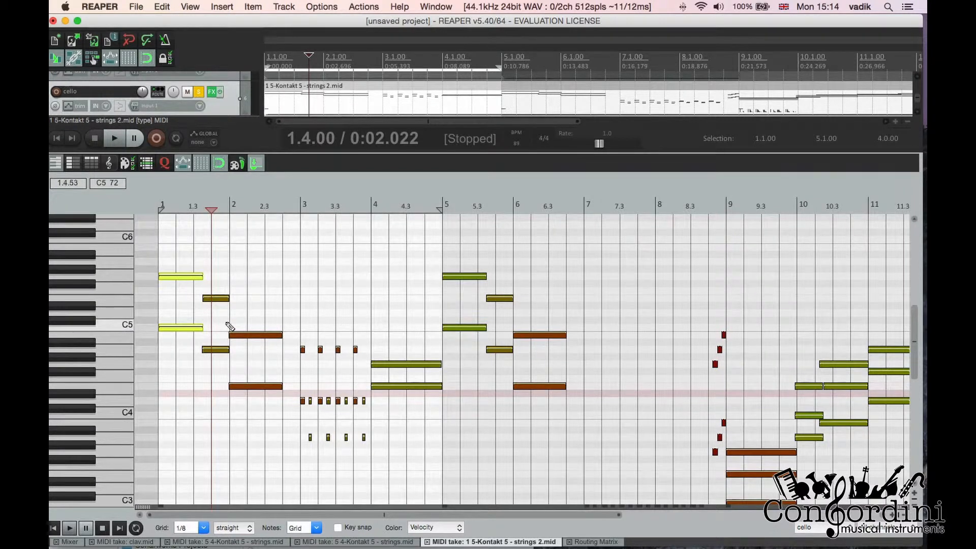
pyautogui.moveTo(474, 259); pyautogui.dragTo(408, 412)
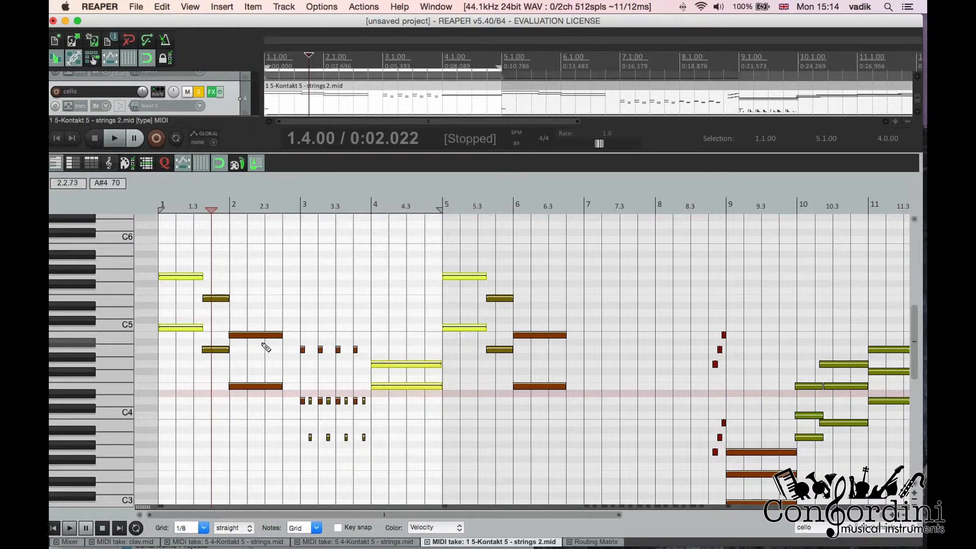
pyautogui.click(287, 311)
pyautogui.moveTo(378, 329); pyautogui.dragTo(431, 406)
pyautogui.moveTo(451, 268); pyautogui.dragTo(472, 356)
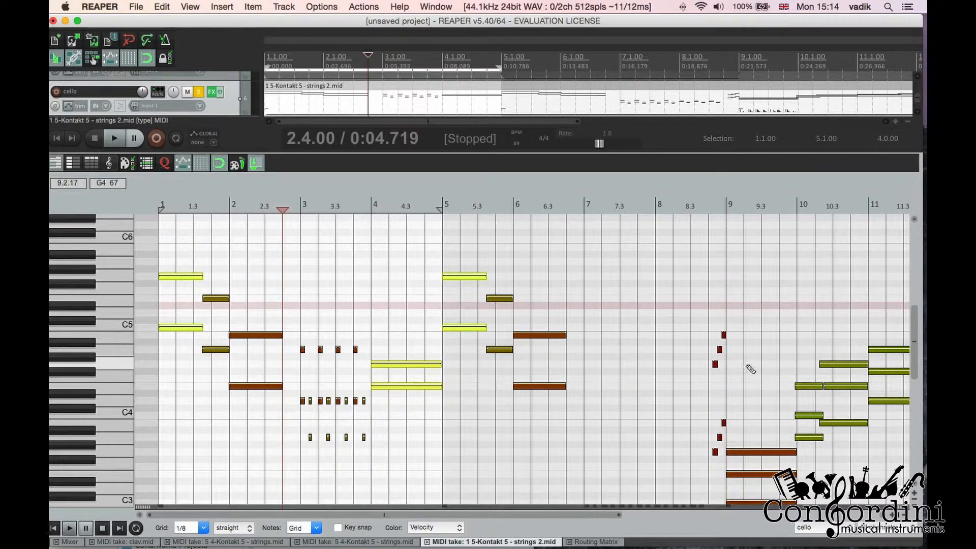
pyautogui.moveTo(582, 513); pyautogui.dragTo(717, 516)
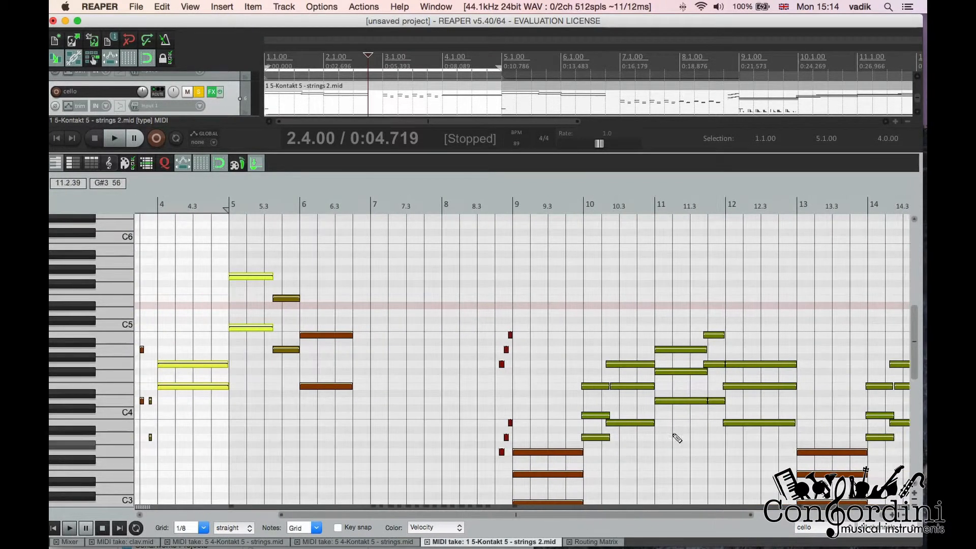
pyautogui.moveTo(572, 305); pyautogui.dragTo(820, 438)
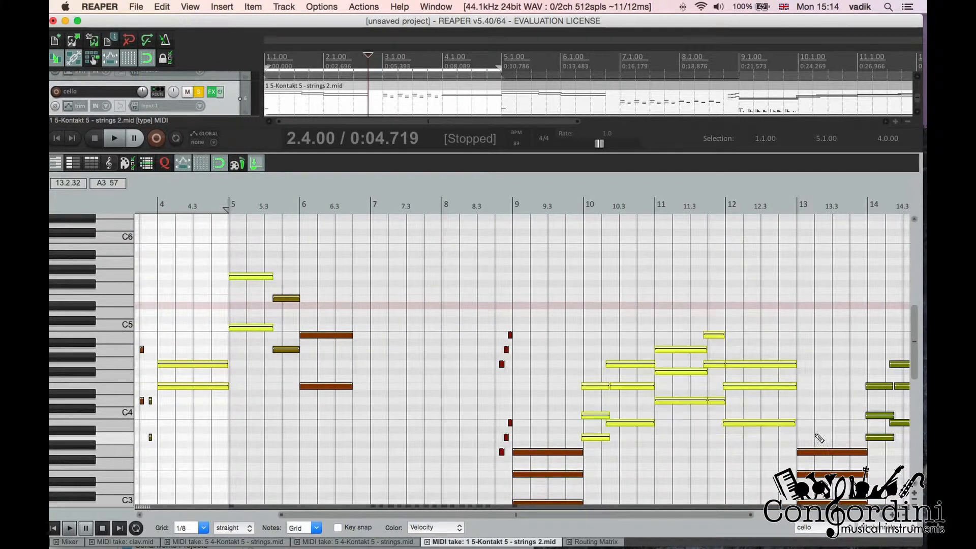
pyautogui.moveTo(256, 327); pyautogui.dragTo(260, 327)
pyautogui.hscroll(3, 341, 333)
pyautogui.hscroll(-6, 340, 333)
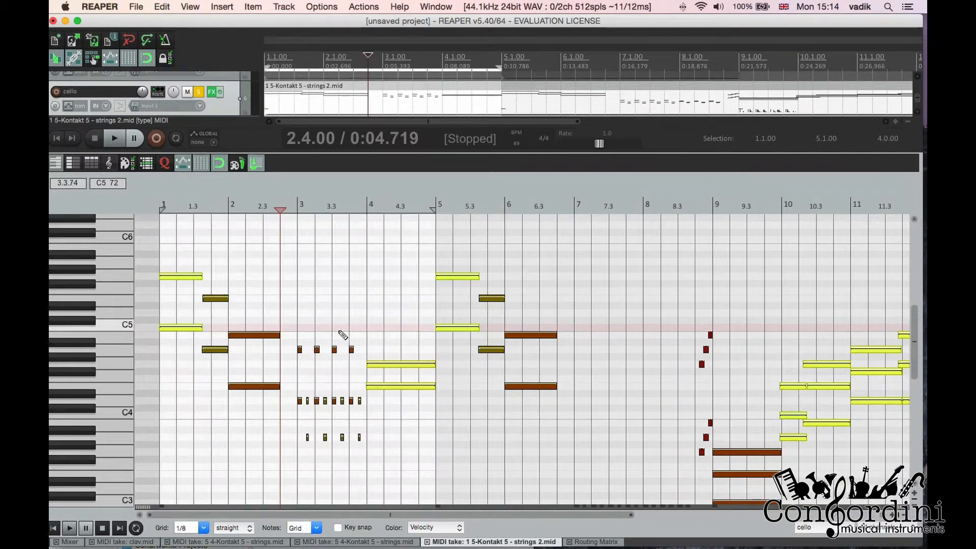
# Clear the selection, select the louder cello notes from bar 2 through bar 9 and lower their velocity together
pyautogui.click(307, 314)
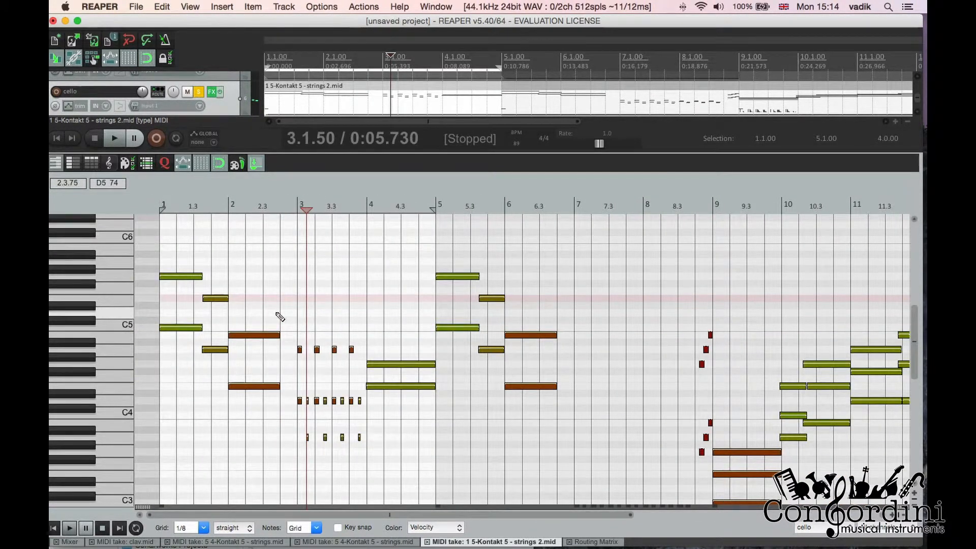
pyautogui.moveTo(278, 314); pyautogui.dragTo(226, 406)
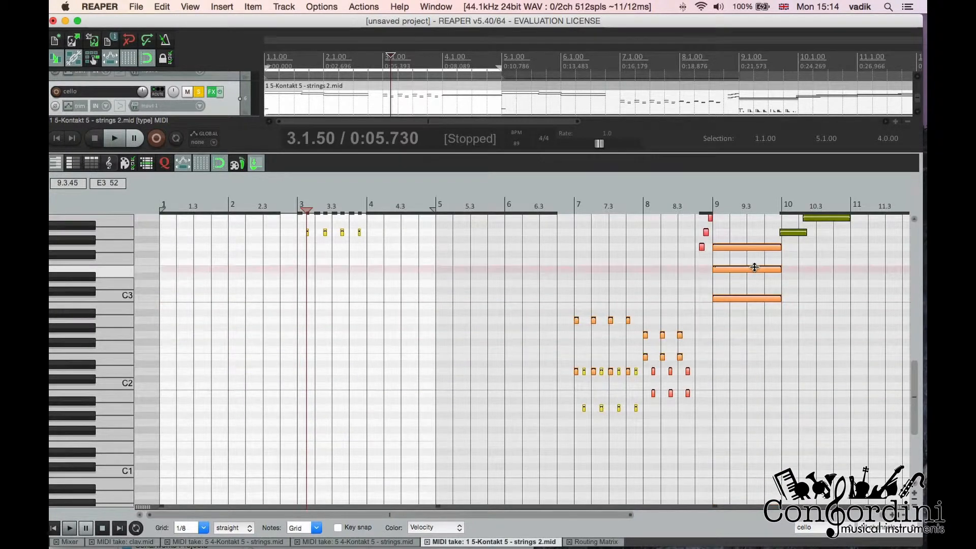
pyautogui.moveTo(754, 267); pyautogui.dragTo(754, 270)
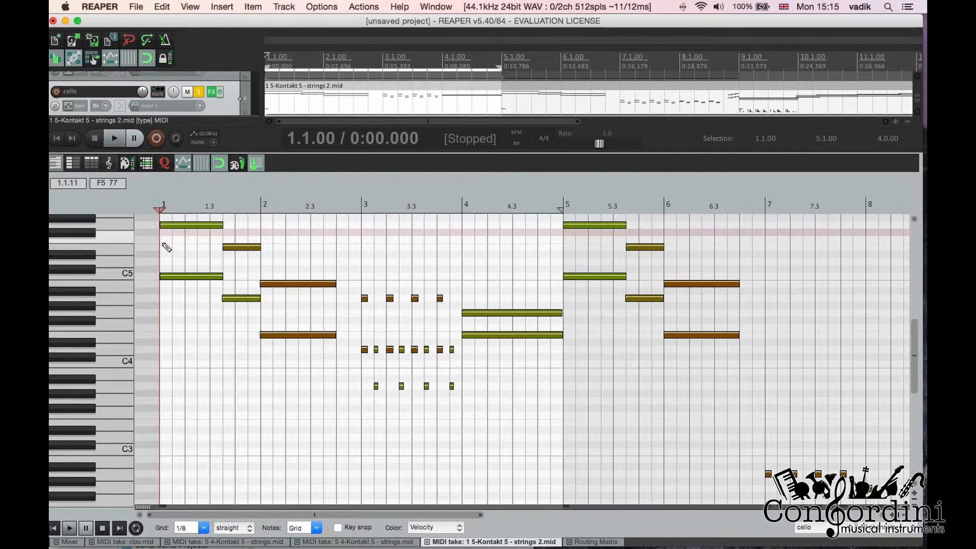
# Audition the cello part, move the highest note at the start of bar 1 down to G4, and play it again
pyautogui.press('space')
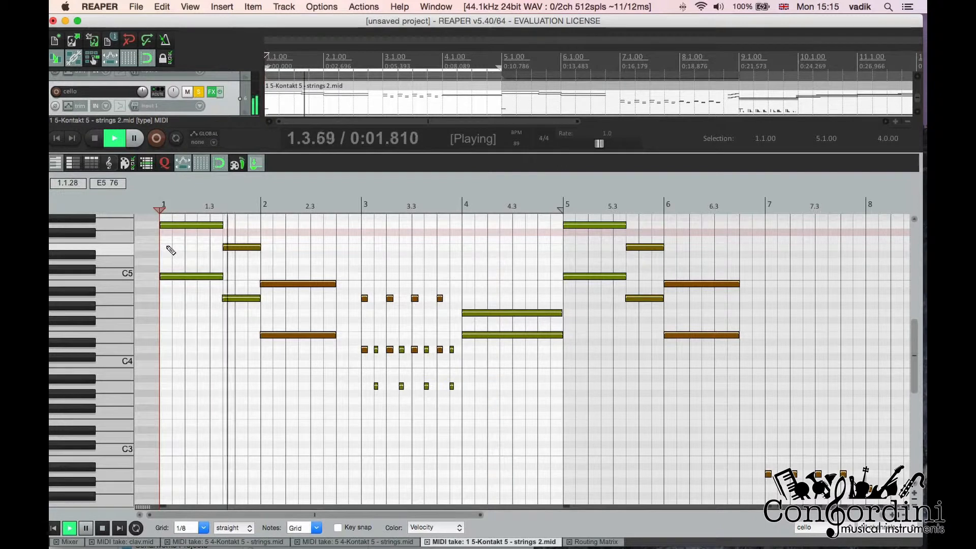
pyautogui.press('space')
pyautogui.click(175, 226)
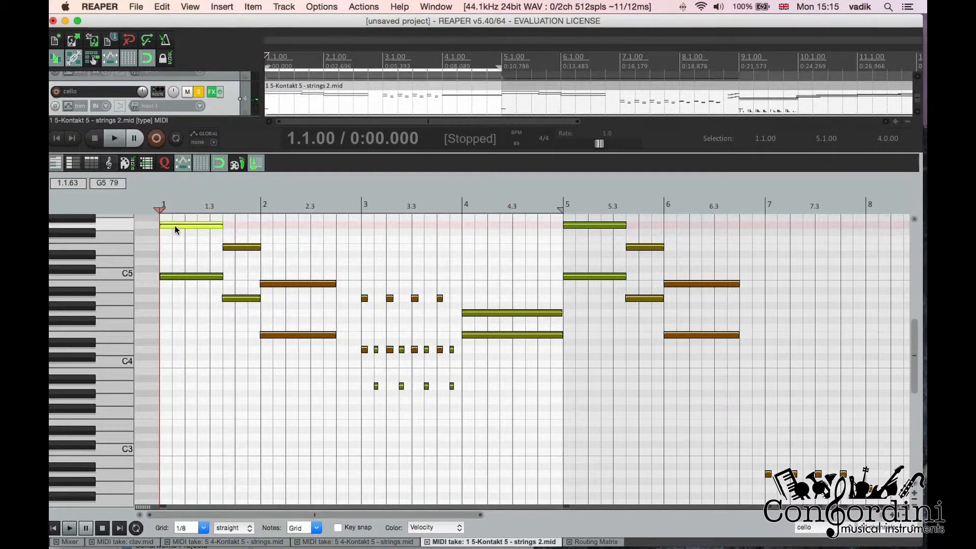
pyautogui.moveTo(175, 225); pyautogui.dragTo(160, 312)
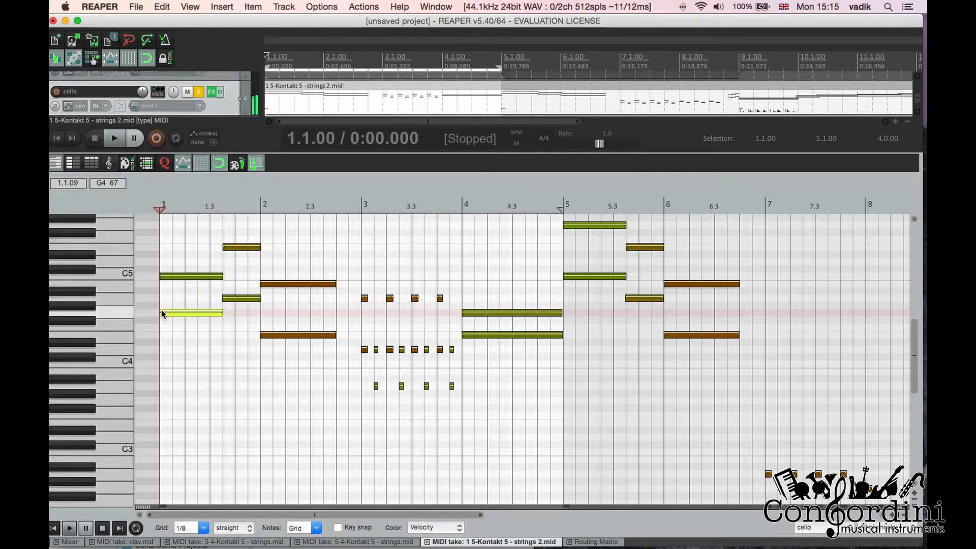
pyautogui.press('space')
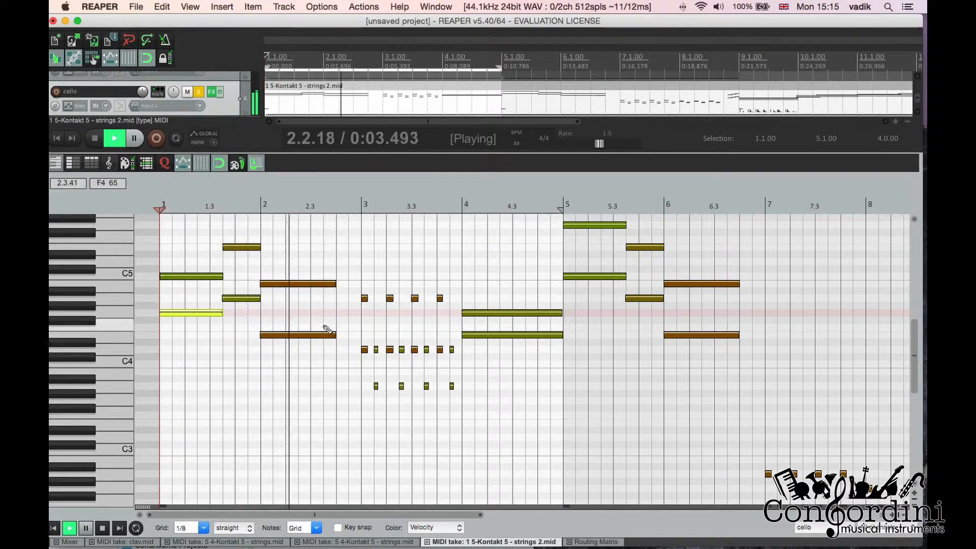
pyautogui.press('space')
# Select the cello notes in bars 2 and 3, lower their velocity together and clear the selection
pyautogui.moveTo(303, 261); pyautogui.dragTo(436, 411)
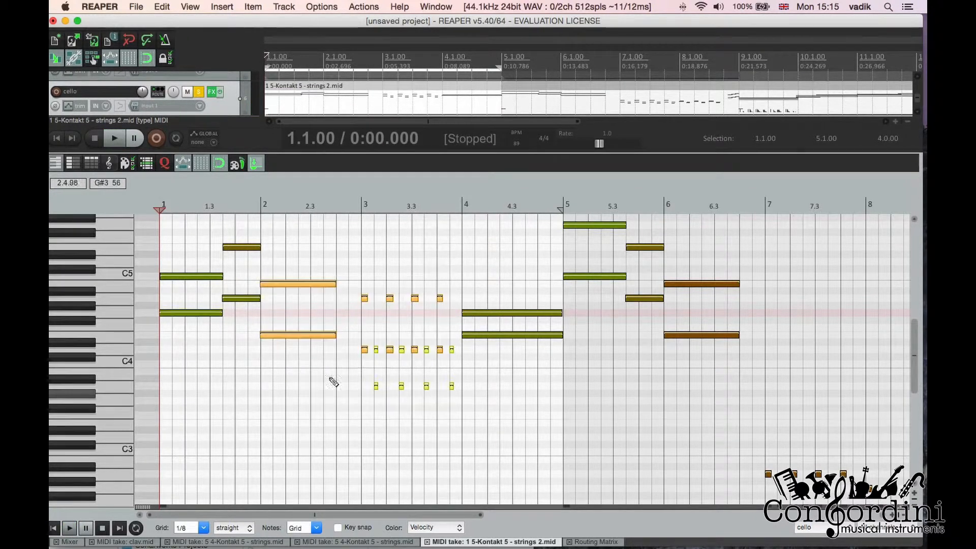
pyautogui.click(287, 334)
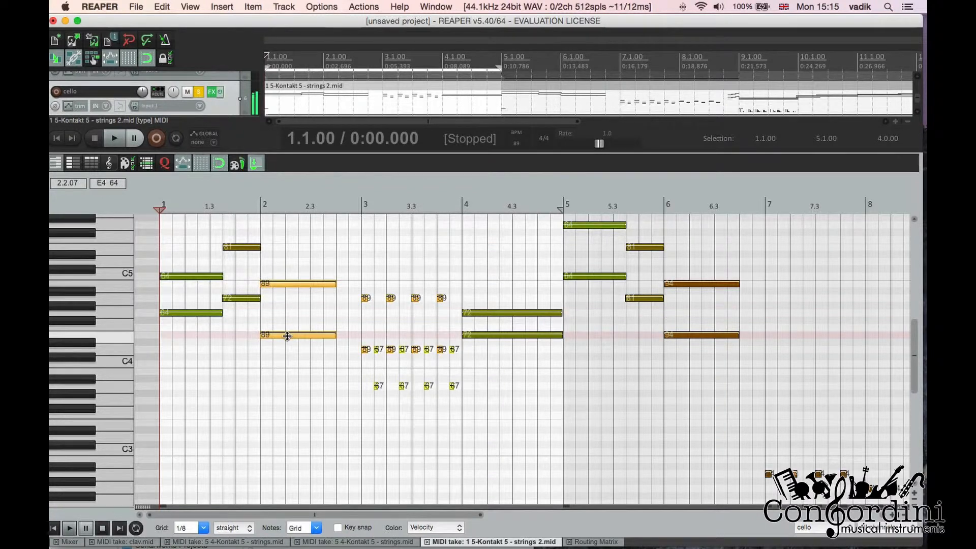
pyautogui.click(275, 255)
pyautogui.click(164, 232)
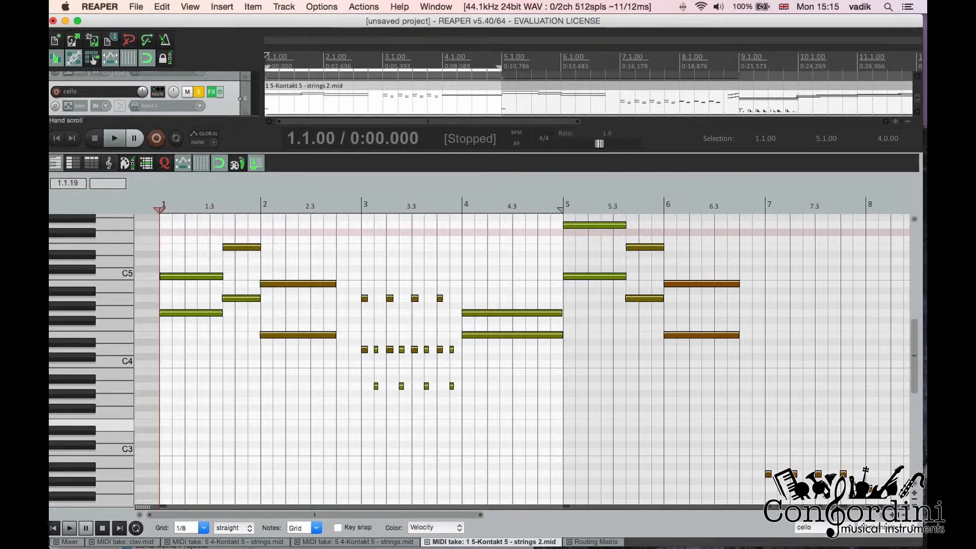
# Add a send from the cello track to the reverb track in the mixer, leaving its routing settings closed
pyautogui.click(71, 542)
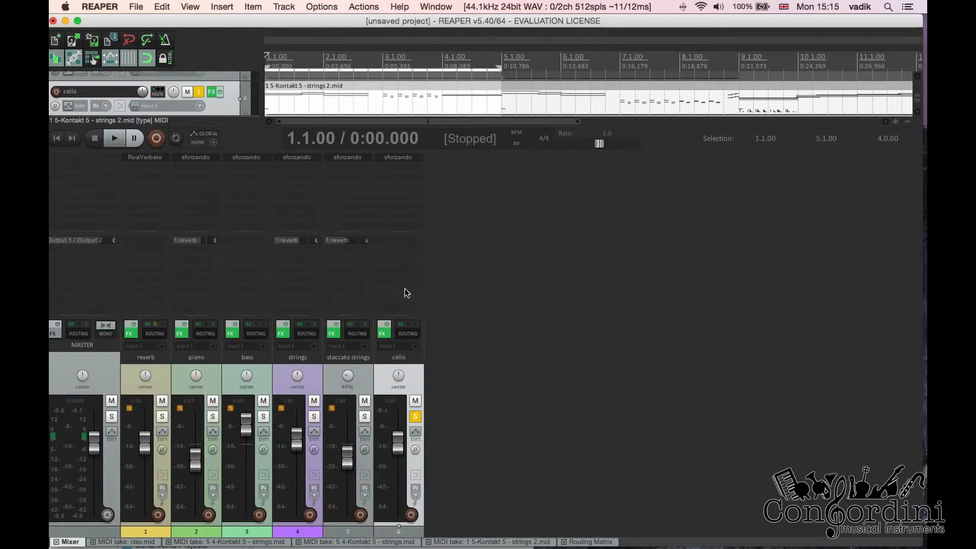
pyautogui.click(406, 241)
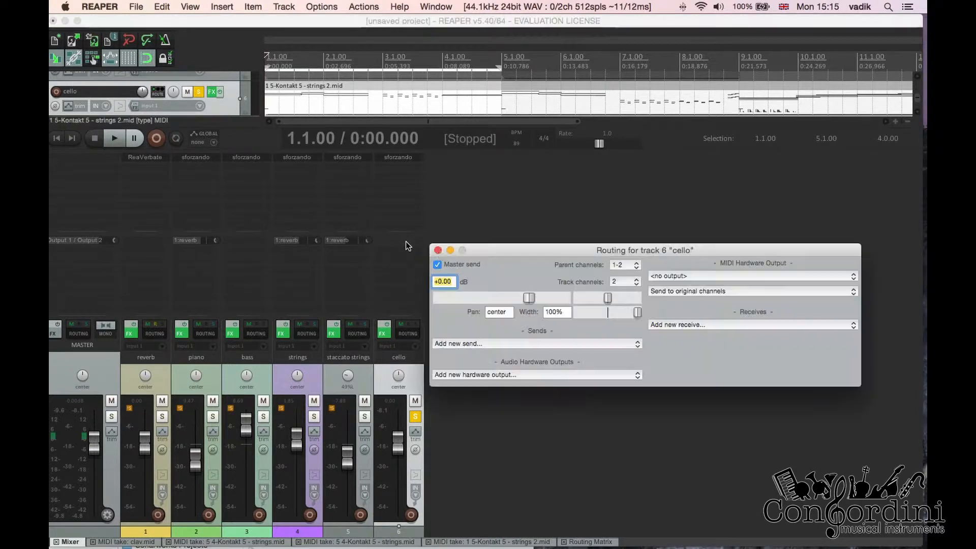
pyautogui.click(462, 344)
pyautogui.click(461, 351)
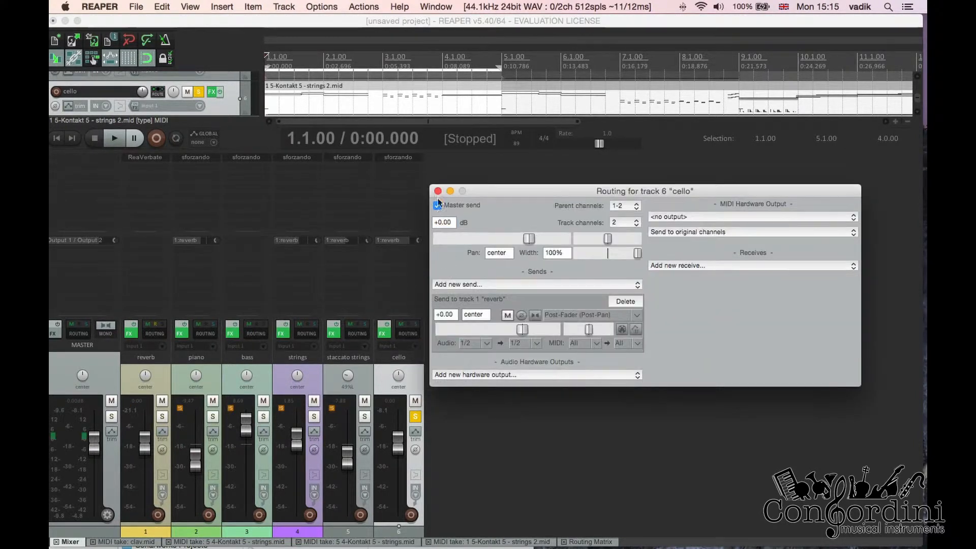
pyautogui.click(438, 191)
# Pan the cello track 57% to the right and briefly play it back
pyautogui.moveTo(399, 375); pyautogui.dragTo(399, 374)
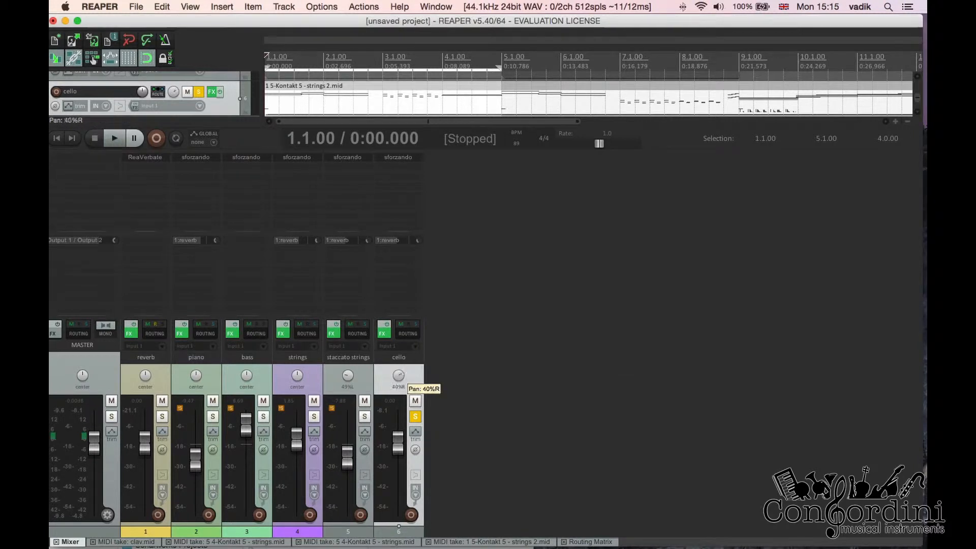
pyautogui.press('space')
pyautogui.press('space')
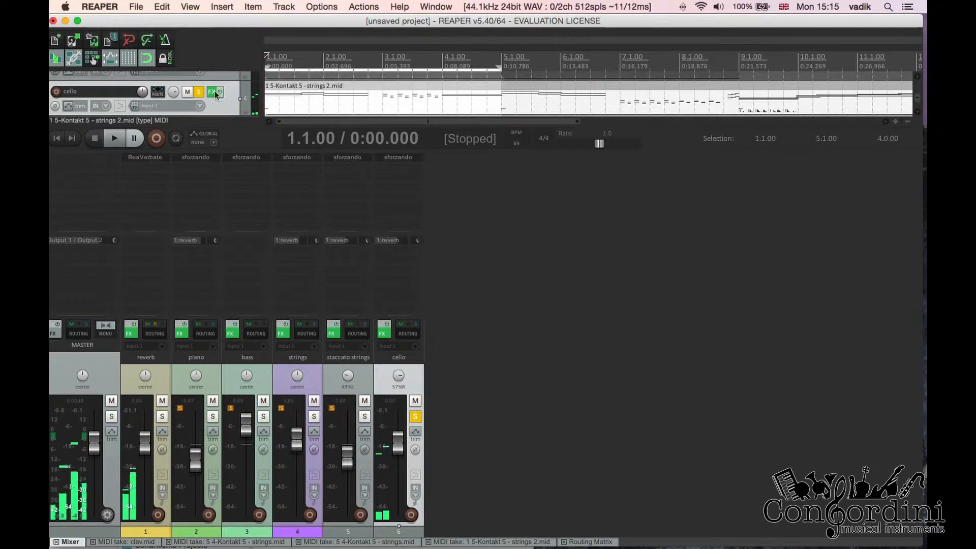
# Unsolo the cello, enlarge the arrangement view and lower the cello's volume slightly while playing all tracks together
pyautogui.click(200, 90)
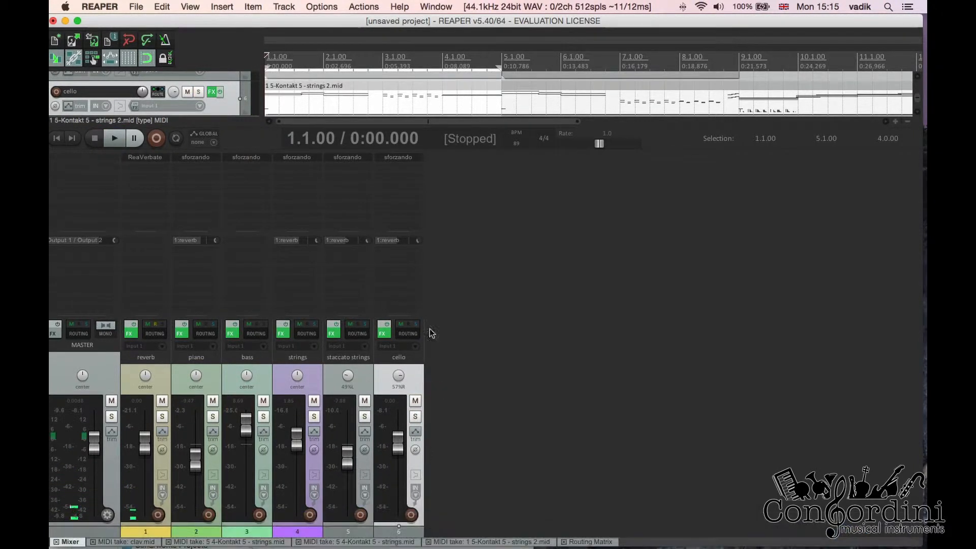
pyautogui.moveTo(497, 151); pyautogui.dragTo(495, 375)
pyautogui.click(271, 78)
pyautogui.press('space')
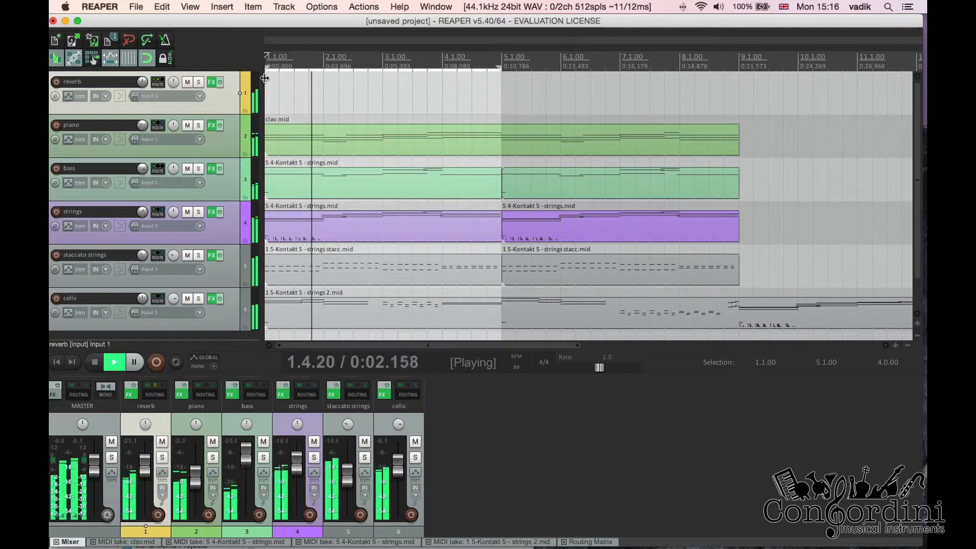
pyautogui.moveTo(402, 460); pyautogui.dragTo(401, 464)
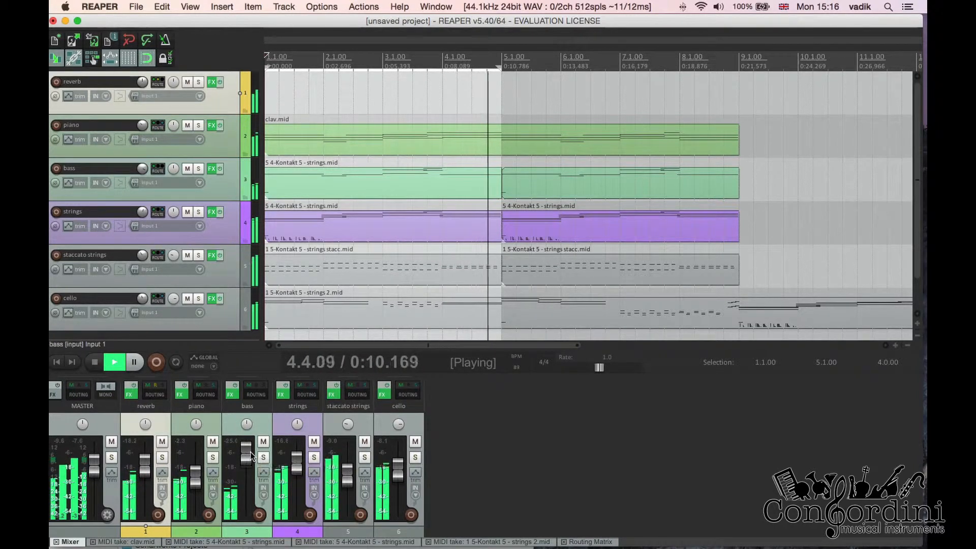
pyautogui.press('space')
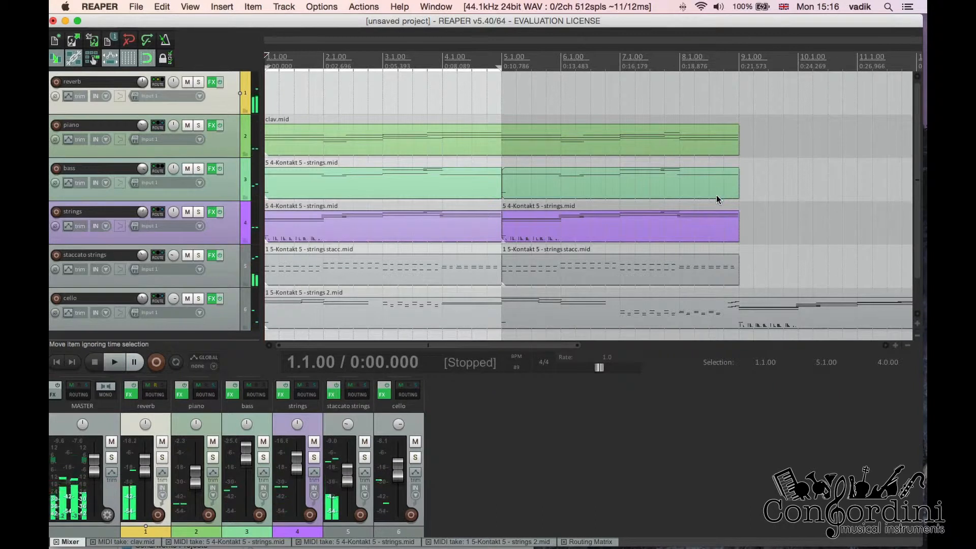
# Copy the piano, bass, strings and staccato strings items so each part continues from bar 9 to bar 17
pyautogui.moveTo(294, 151); pyautogui.dragTo(432, 155)
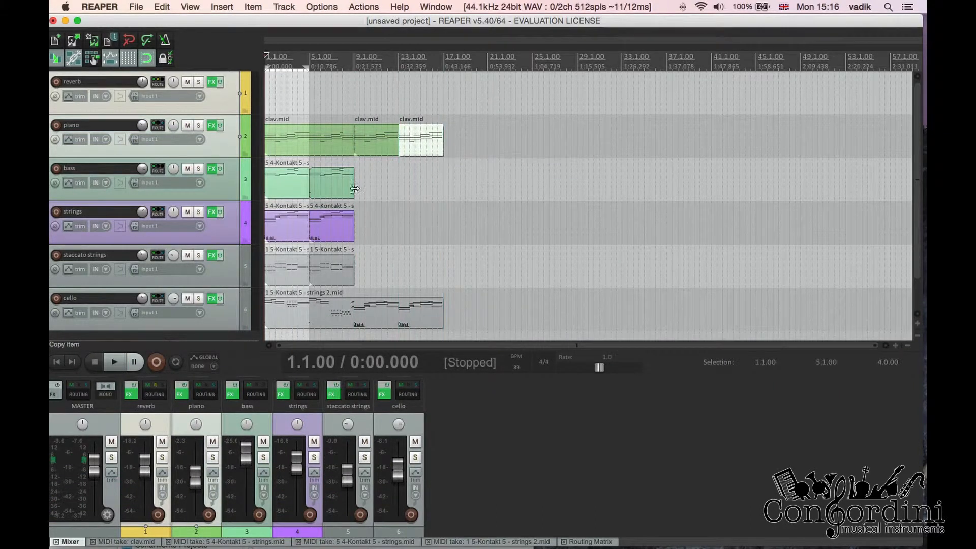
pyautogui.moveTo(308, 201); pyautogui.dragTo(427, 193)
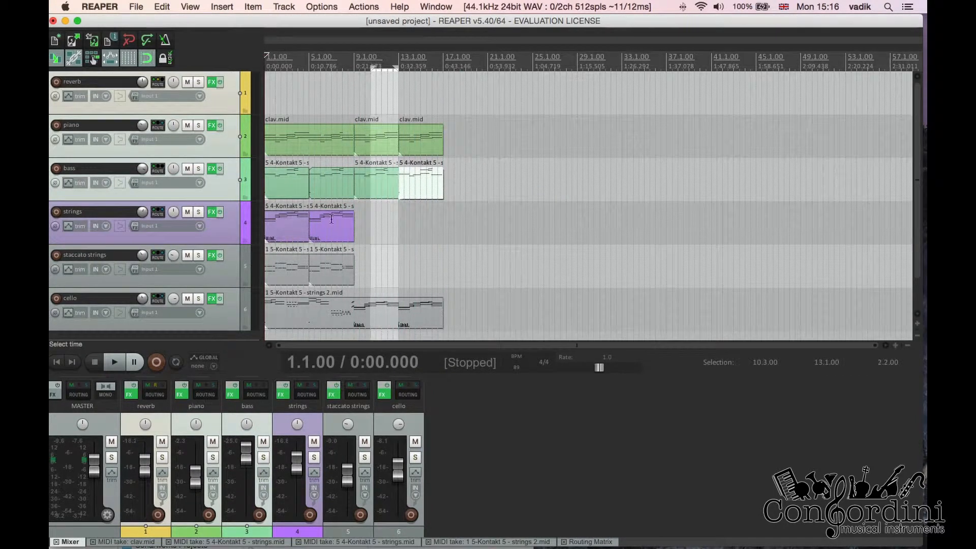
pyautogui.moveTo(338, 277); pyautogui.dragTo(375, 276)
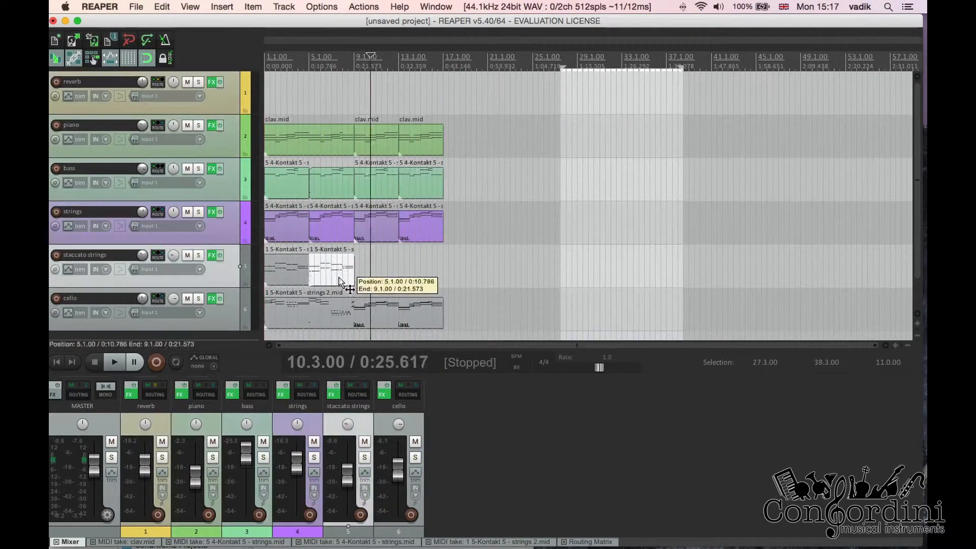
pyautogui.keyDown('shift'); pyautogui.click(284, 275); pyautogui.keyUp('shift')
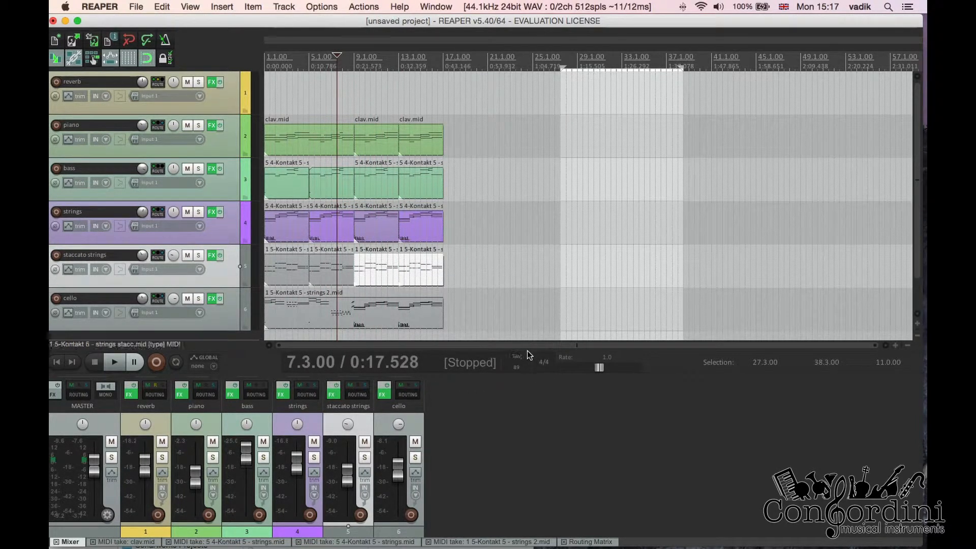
# Insert a new track below staccato strings and name it "timpani"
pyautogui.scroll(-3, 419, 307)
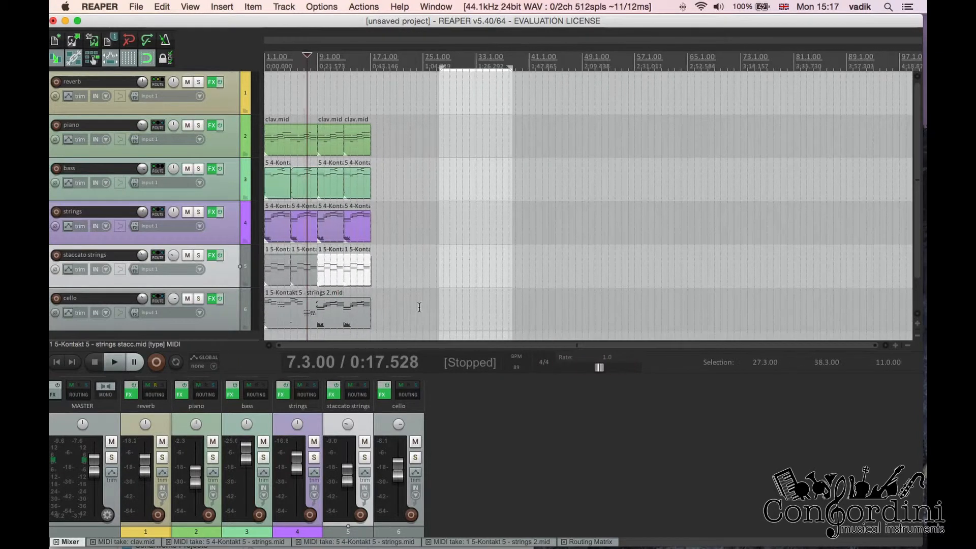
pyautogui.scroll(-2, 120, 198)
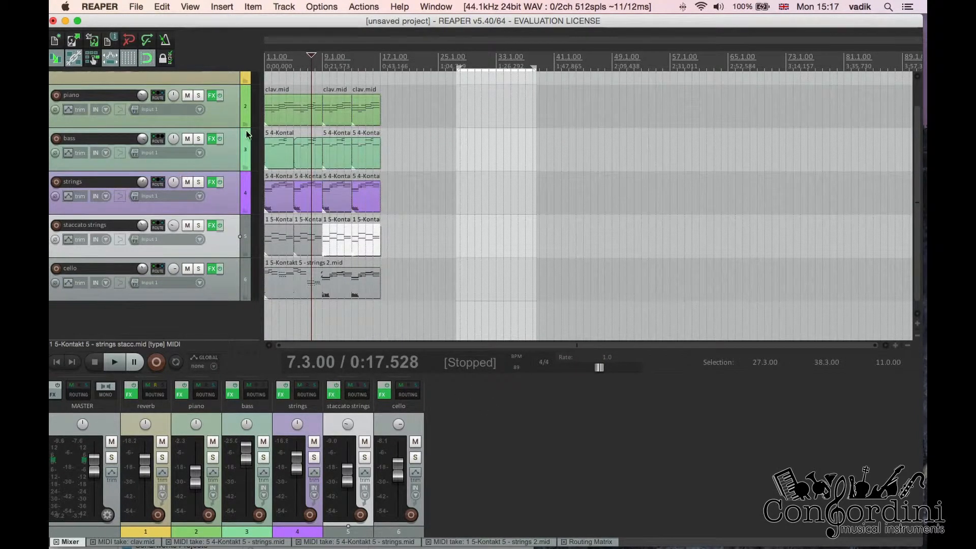
pyautogui.click(283, 7)
pyautogui.click(288, 19)
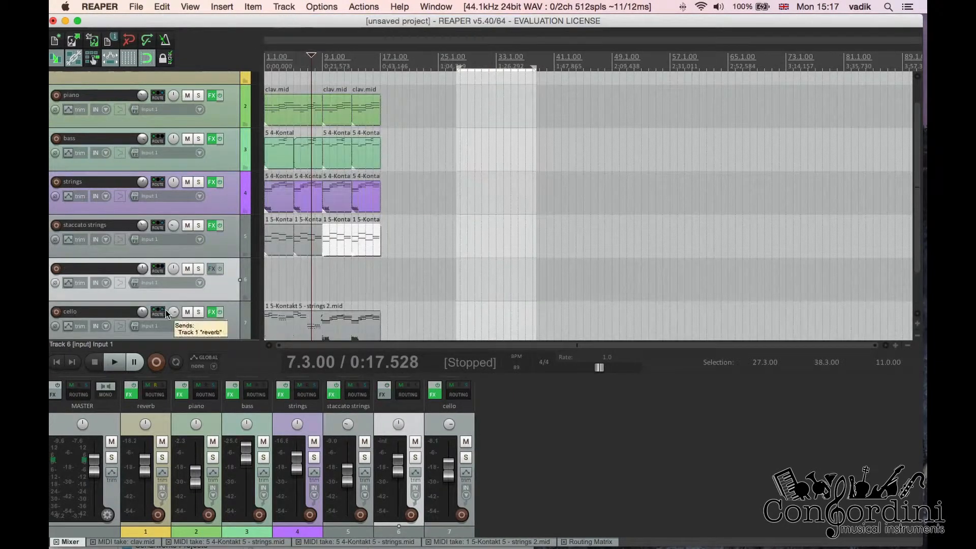
pyautogui.doubleClick(81, 269)
pyautogui.write('timpani')
pyautogui.press('Return')
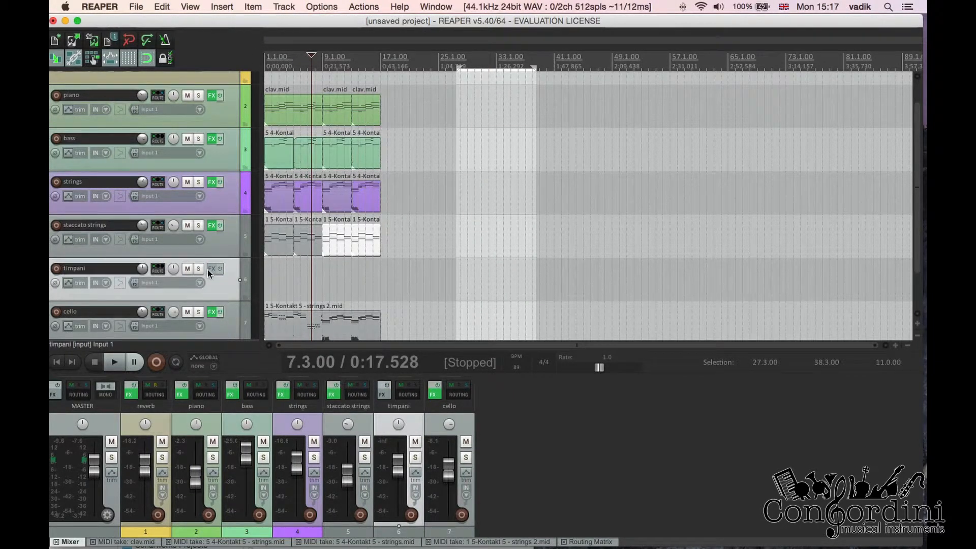
# Add the sforzando instrument plug-in to the timpani track
pyautogui.click(211, 269)
pyautogui.doubleClick(493, 95)
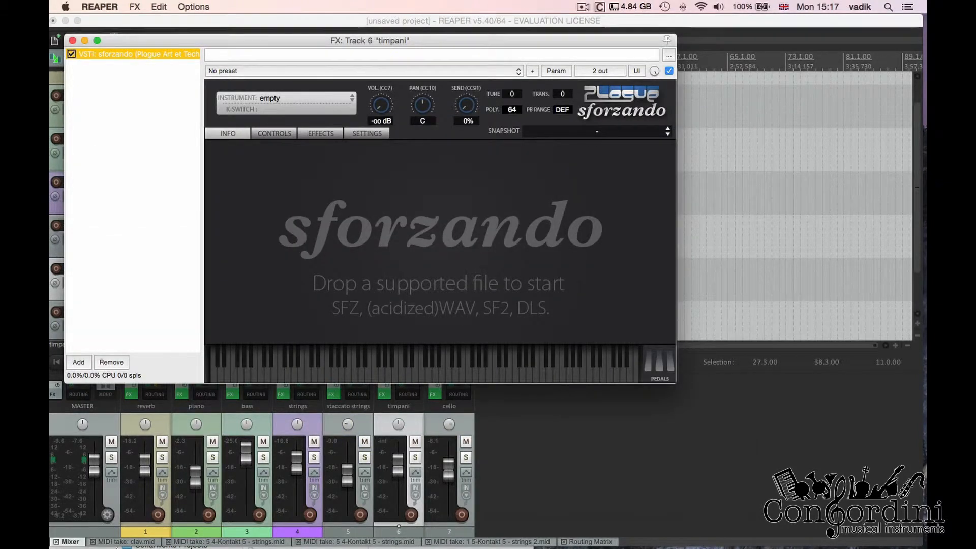
# Switch to Finder, open the Timpani folder inside the Percussion samples, and widen the window to read the file names
pyautogui.moveTo(117, 548)
pyautogui.click(91, 530)
pyautogui.scroll(-1, 328, 176)
pyautogui.scroll(-10, 327, 173)
pyautogui.scroll(-10, 341, 131)
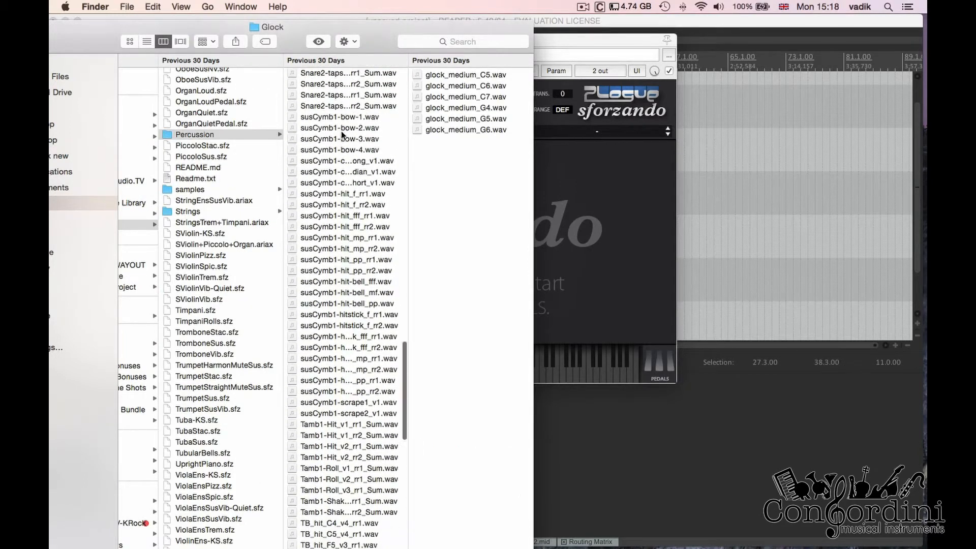
pyautogui.scroll(-15, 340, 130)
pyautogui.click(328, 131)
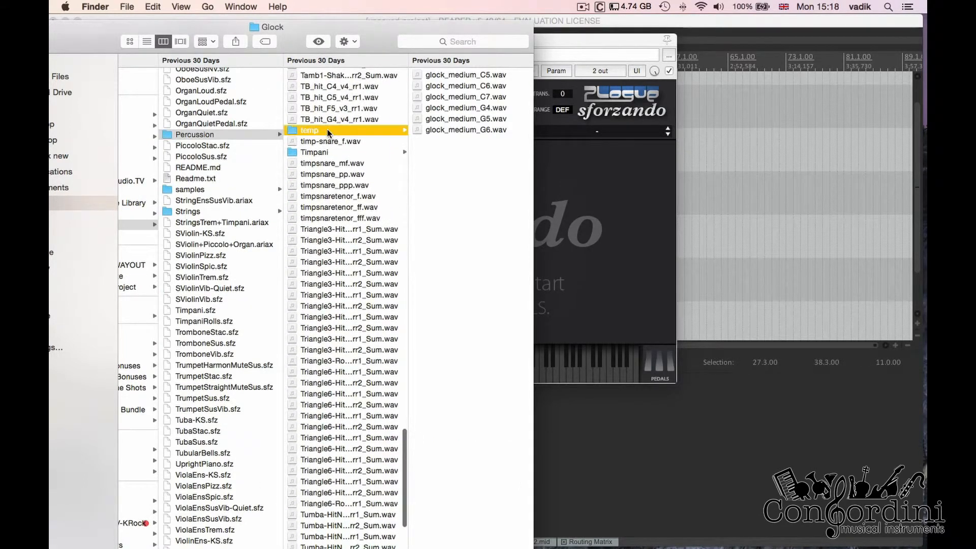
pyautogui.click(318, 152)
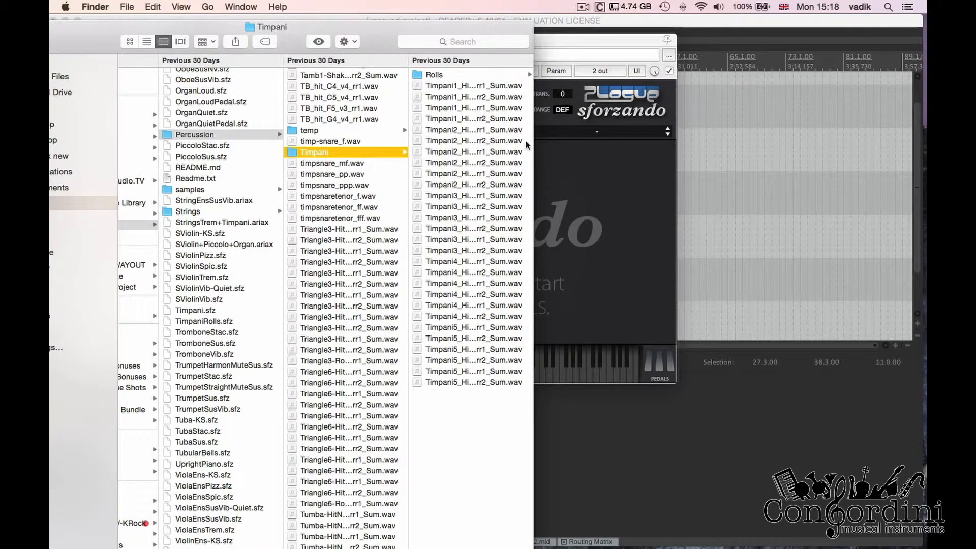
pyautogui.moveTo(536, 141); pyautogui.dragTo(657, 154)
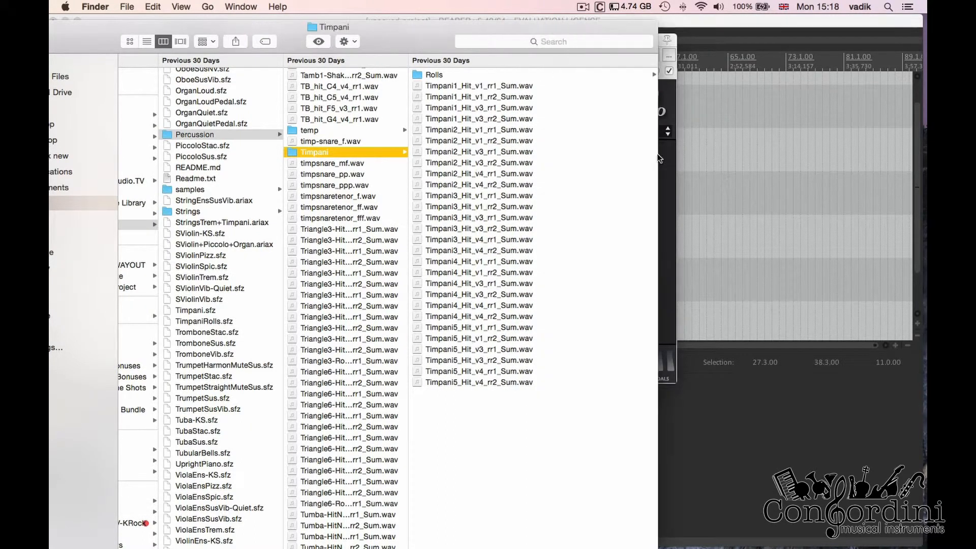
# Load all the Timpani hit WAV files from the folder into sforzando on the timpani track
pyautogui.moveTo(605, 33); pyautogui.dragTo(427, 36)
pyautogui.moveTo(281, 426); pyautogui.dragTo(325, 93)
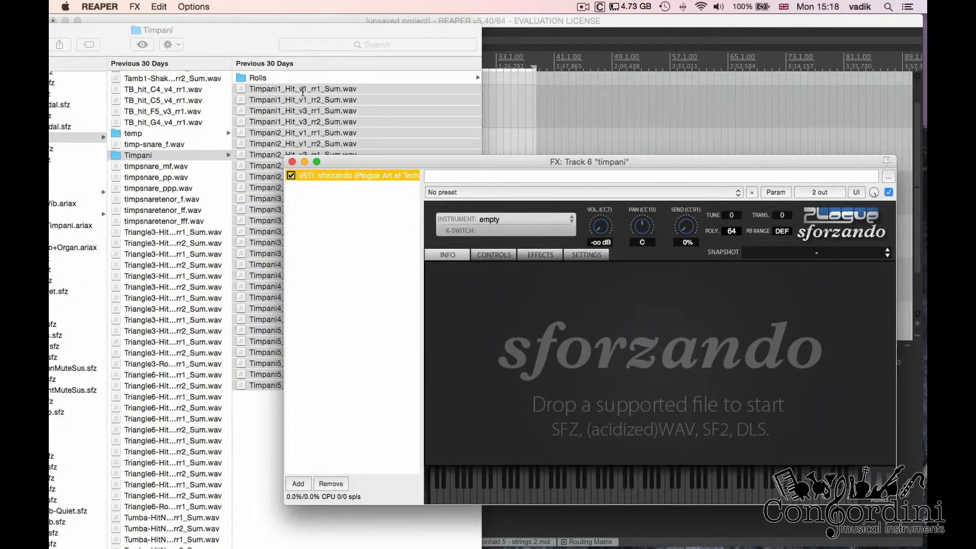
pyautogui.moveTo(359, 99); pyautogui.dragTo(618, 286)
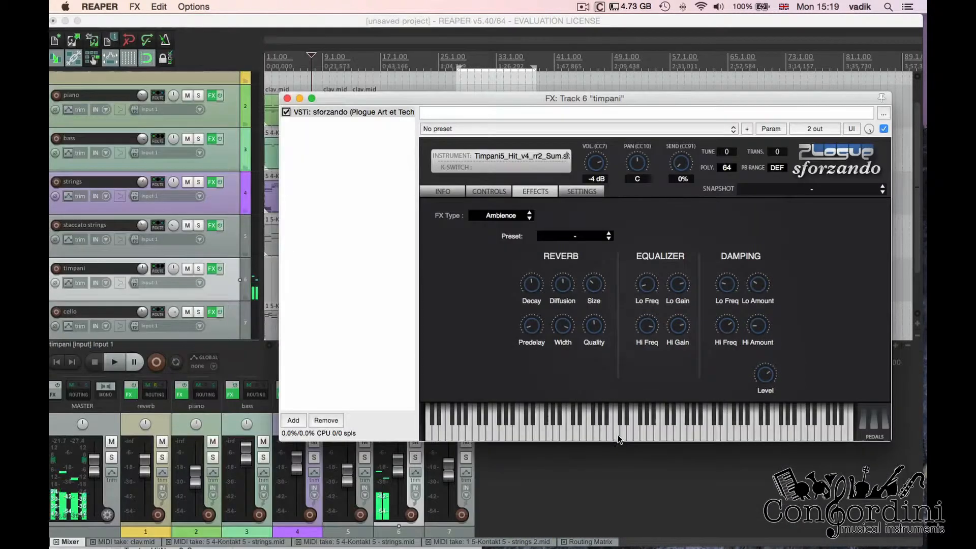
# Audition the loaded timpani sound on a few different notes of sforzando's keyboard
pyautogui.click(618, 435)
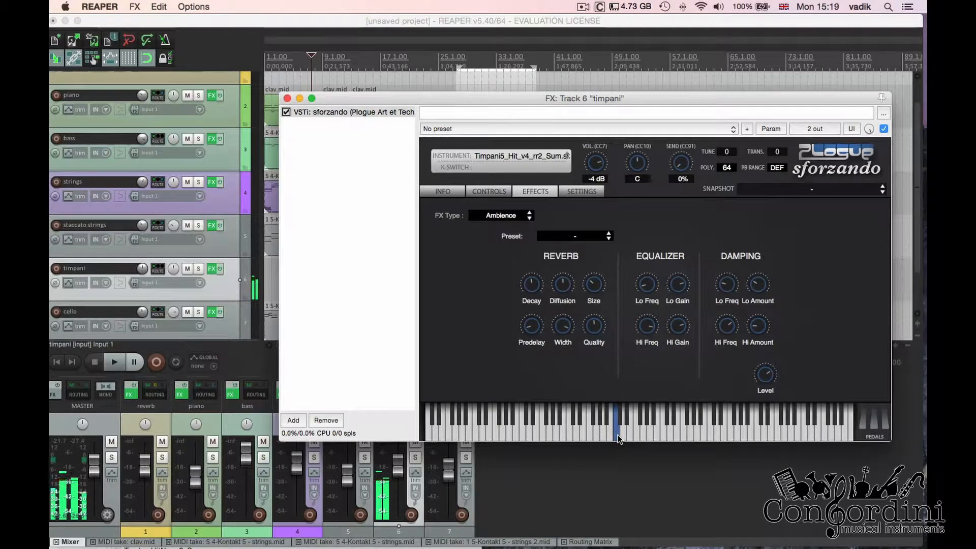
pyautogui.click(665, 435)
pyautogui.click(649, 436)
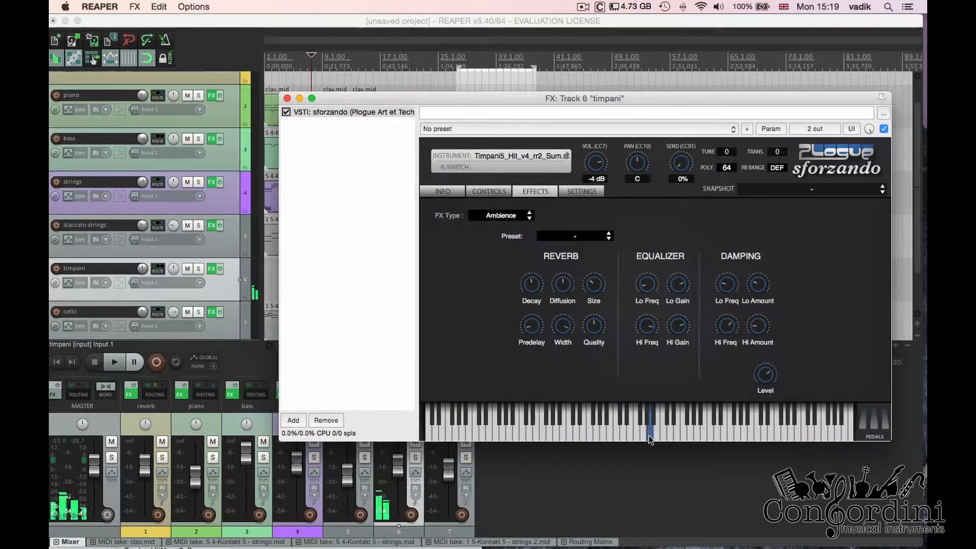
pyautogui.click(635, 435)
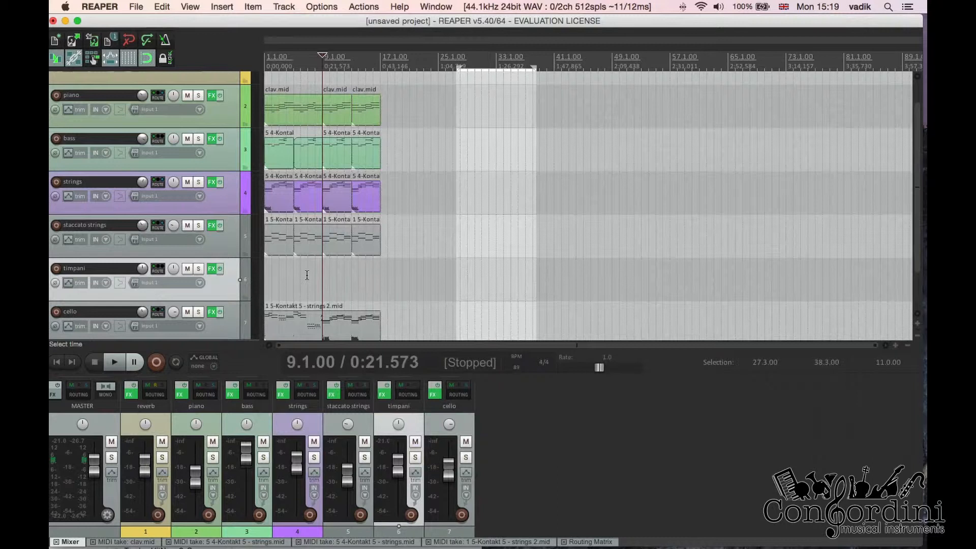
# Place the edit cursor at bar 5 and open the Virtual MIDI keyboard
pyautogui.click(291, 275)
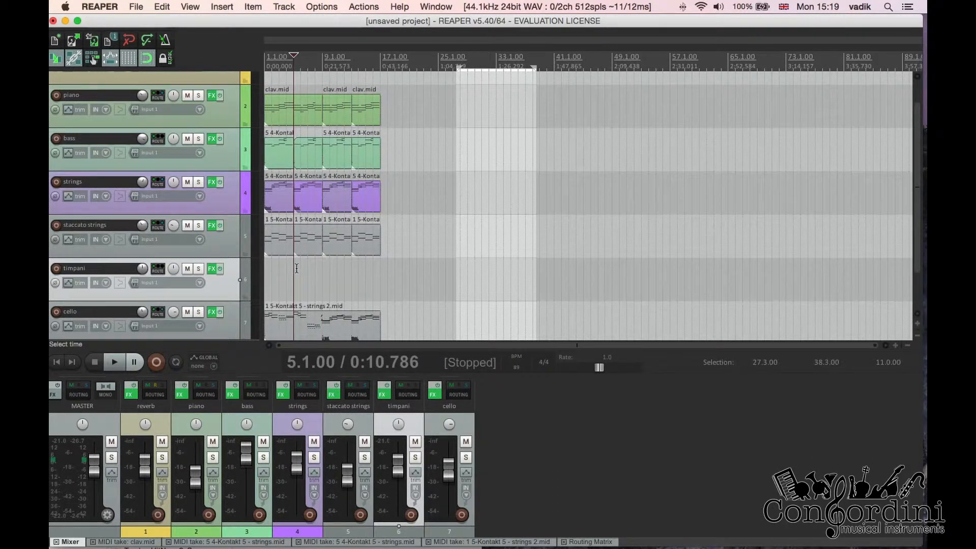
pyautogui.scroll(5, 297, 268)
pyautogui.scroll(-7, 297, 269)
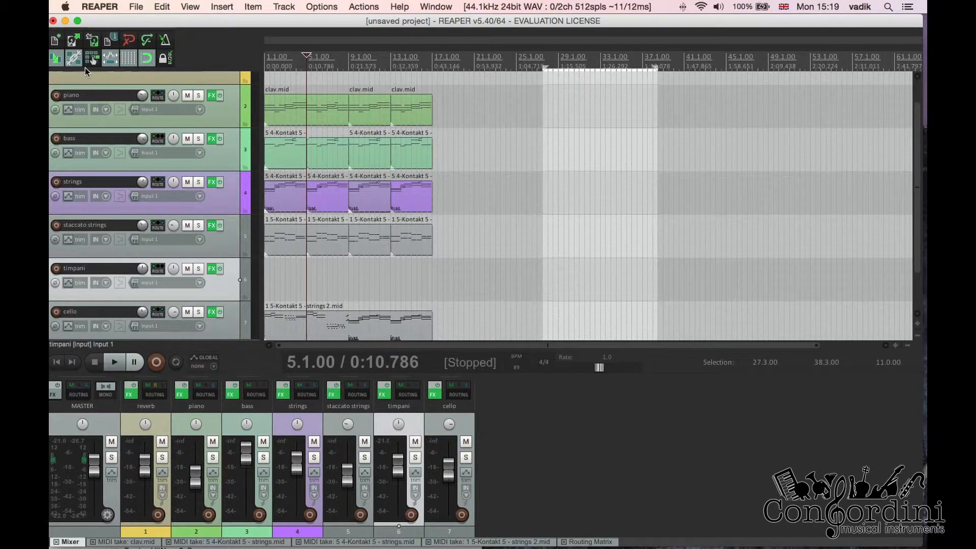
pyautogui.click(191, 7)
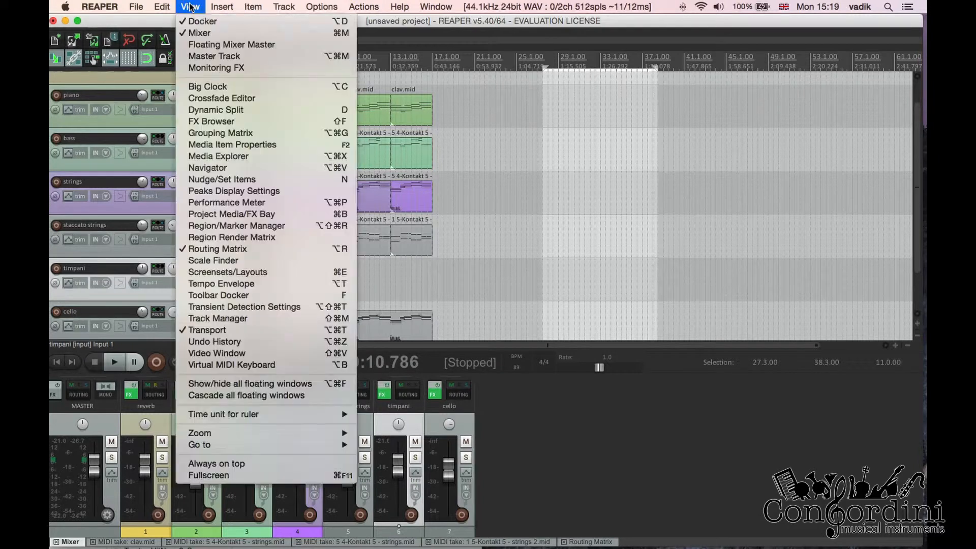
pyautogui.click(238, 365)
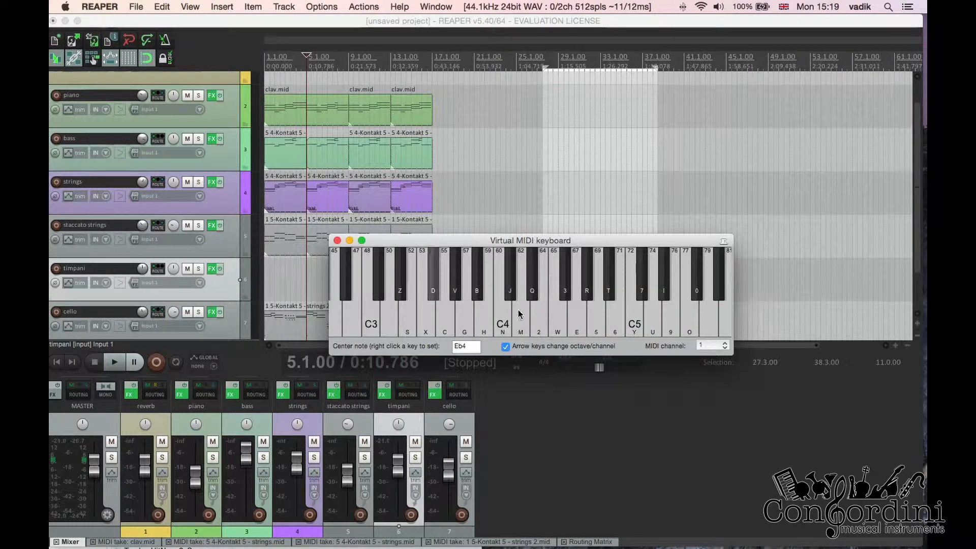
# Try playing a few notes between G3 and B3 on the virtual MIDI keyboard
pyautogui.press('g')
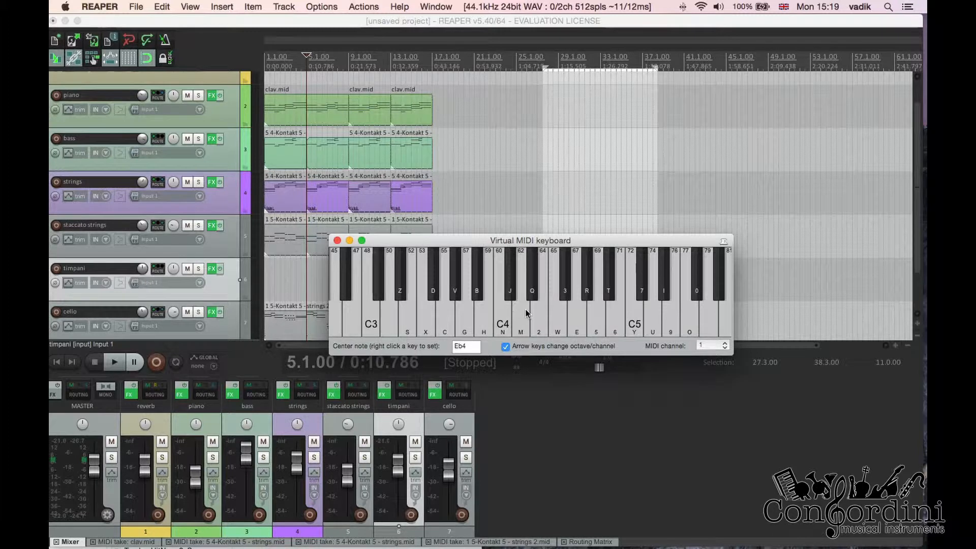
pyautogui.press('v')
pyautogui.press('b')
pyautogui.press('c')
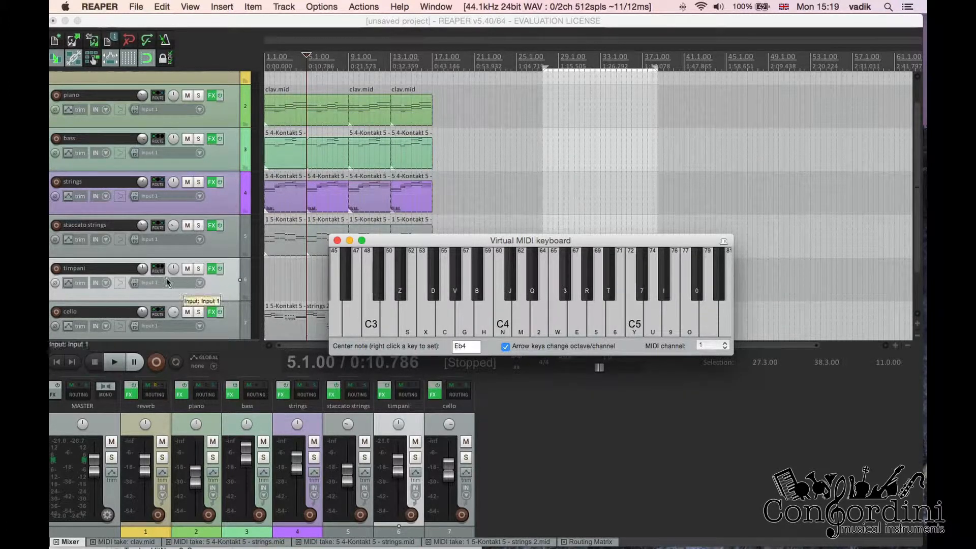
# Arm the timpani track for recording and set its input to the Virtual MIDI keyboard on all channels
pyautogui.click(56, 269)
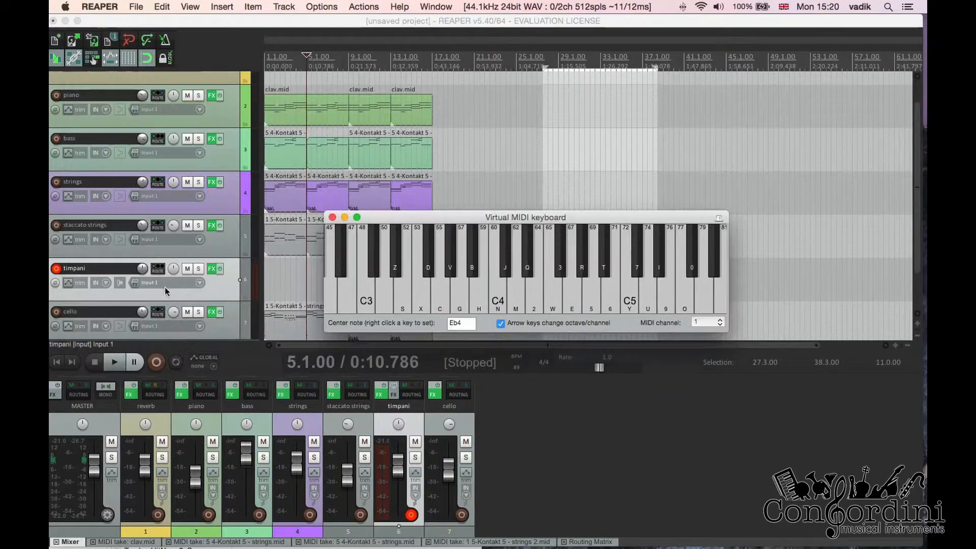
pyautogui.click(166, 285)
pyautogui.moveTo(197, 316)
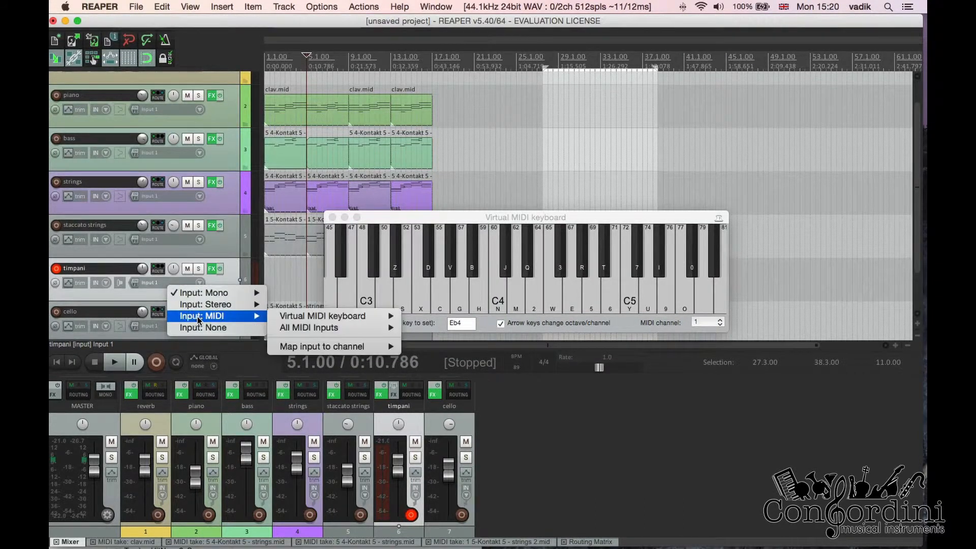
pyautogui.moveTo(334, 321)
pyautogui.click(450, 316)
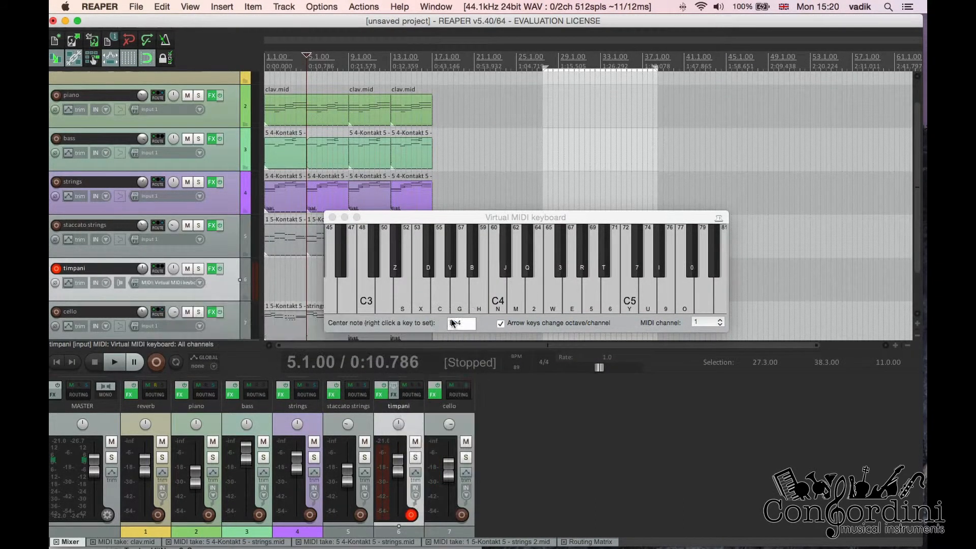
# Rehearse the timpani through the virtual keyboard, alternating lower notes G3 and A3 with C4 and D4
pyautogui.click(427, 296)
pyautogui.press('v')
pyautogui.press('c')
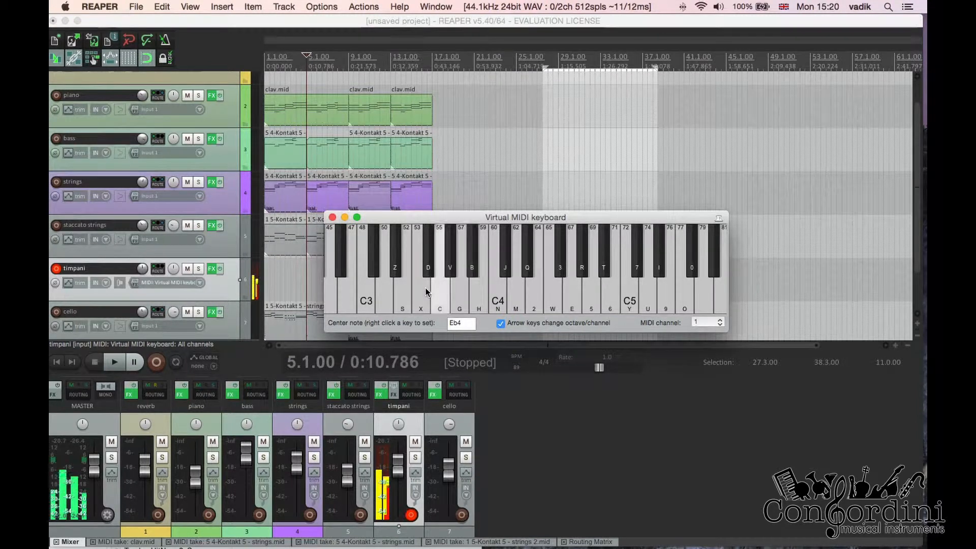
pyautogui.click(185, 285)
pyautogui.click(450, 217)
pyautogui.press('g')
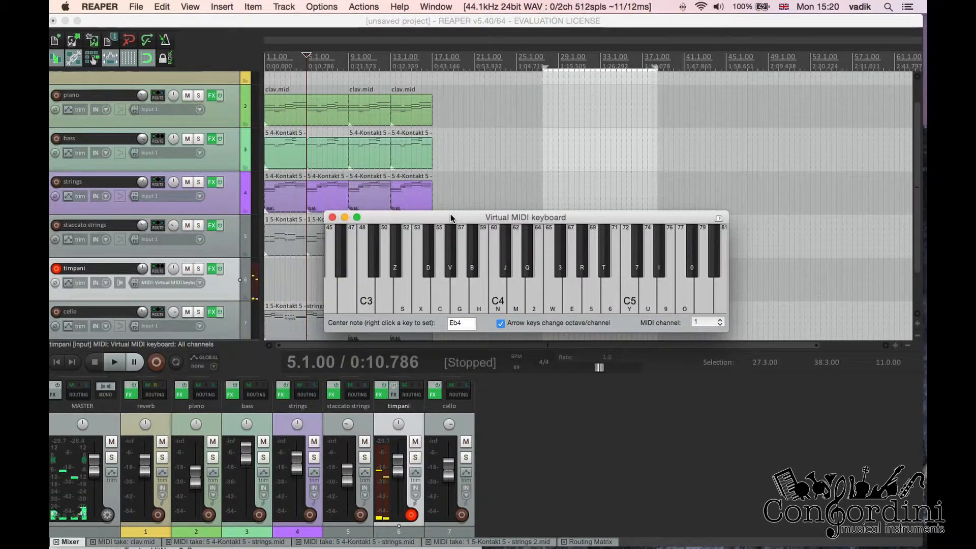
pyautogui.press('g')
pyautogui.press('n')
pyautogui.press('g')
pyautogui.press('n')
pyautogui.press('g')
pyautogui.press('n')
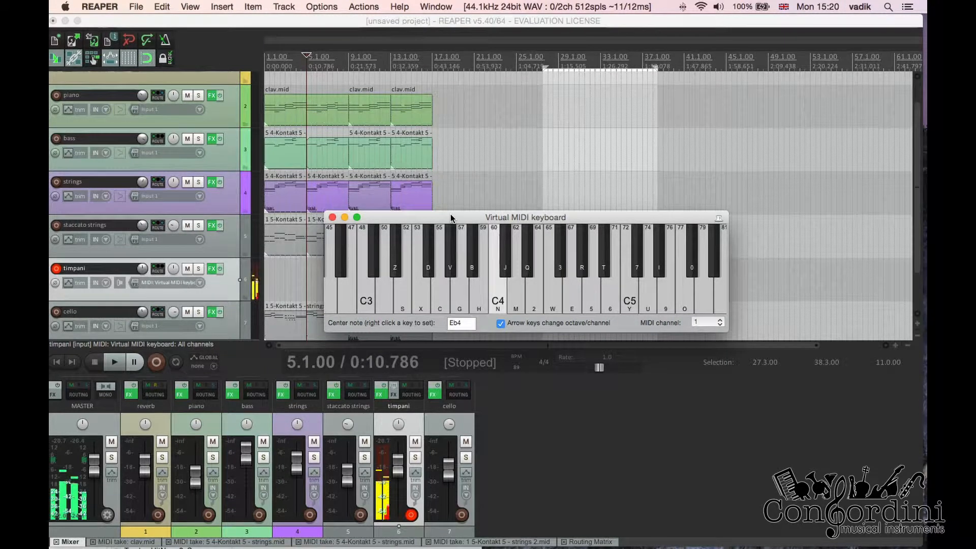
pyautogui.press('g')
pyautogui.press('c')
pyautogui.press('n')
pyautogui.press('c')
pyautogui.press('m')
pyautogui.press('c')
pyautogui.press('m')
pyautogui.press('c')
pyautogui.press('n')
pyautogui.press('c')
# Move the virtual keyboard off the timpani lane, enable the metronome and check its playback and recording options
pyautogui.moveTo(451, 218); pyautogui.dragTo(564, 217)
pyautogui.scroll(1, 297, 75)
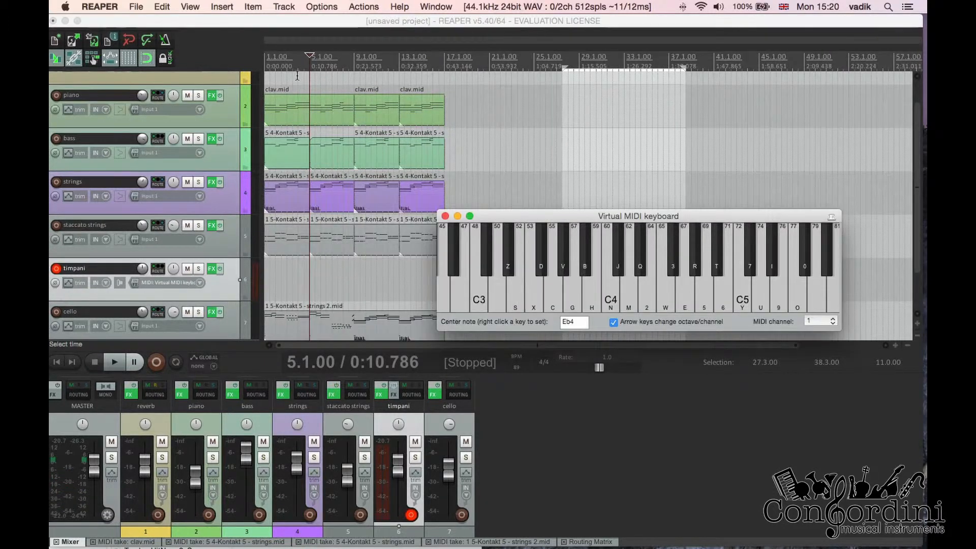
pyautogui.click(297, 75)
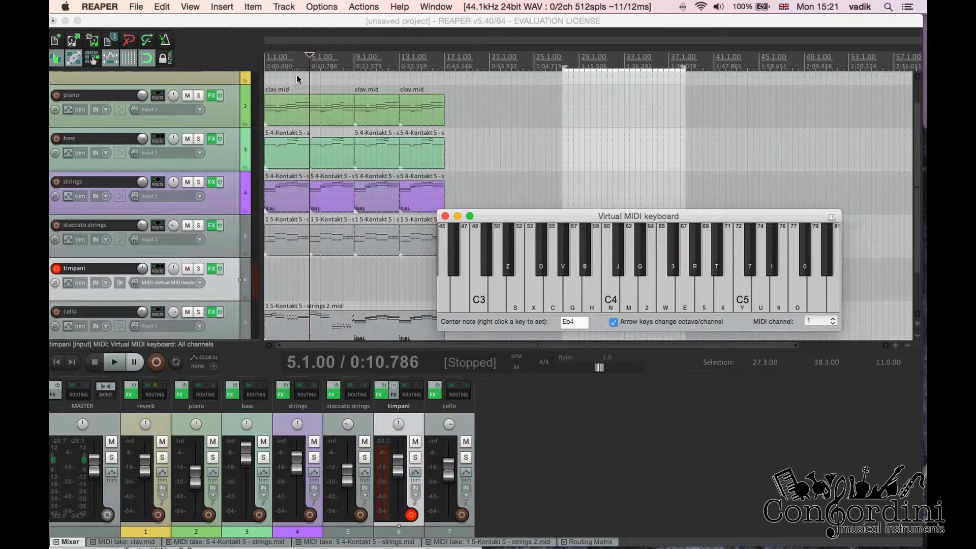
pyautogui.rightClick(165, 45)
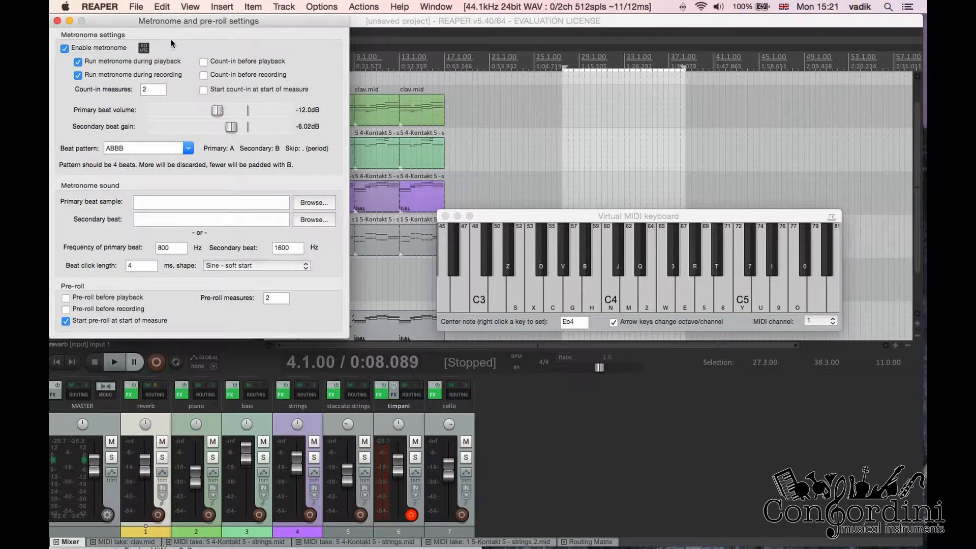
pyautogui.click(58, 21)
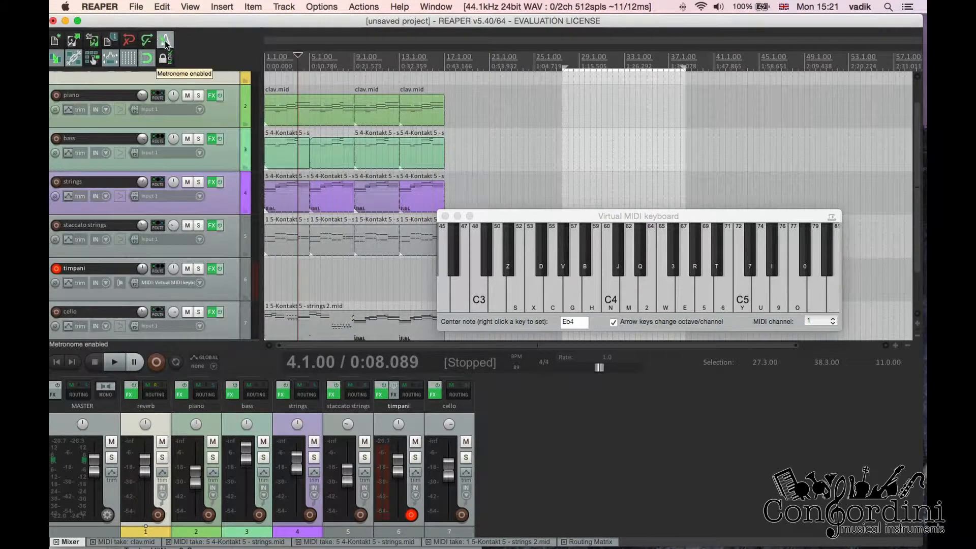
pyautogui.rightClick(165, 45)
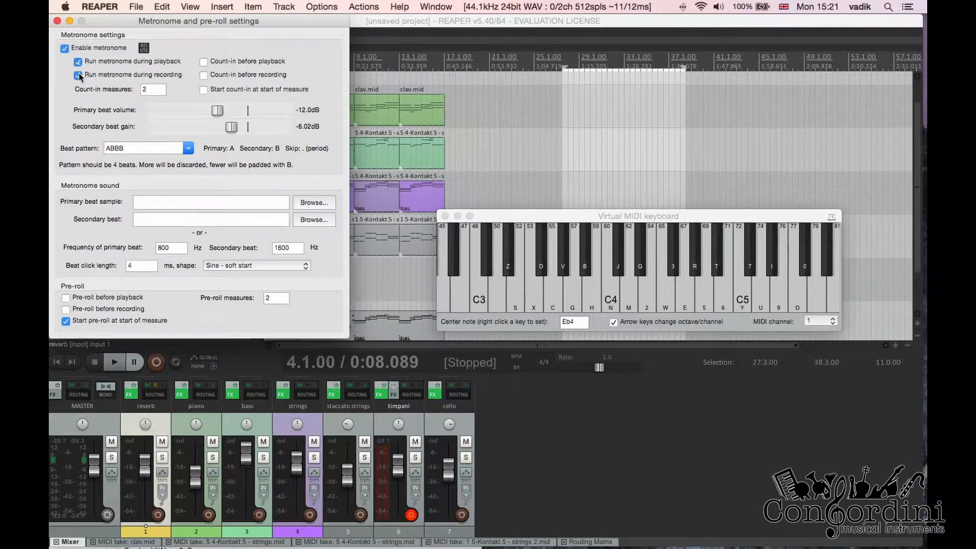
pyautogui.click(57, 21)
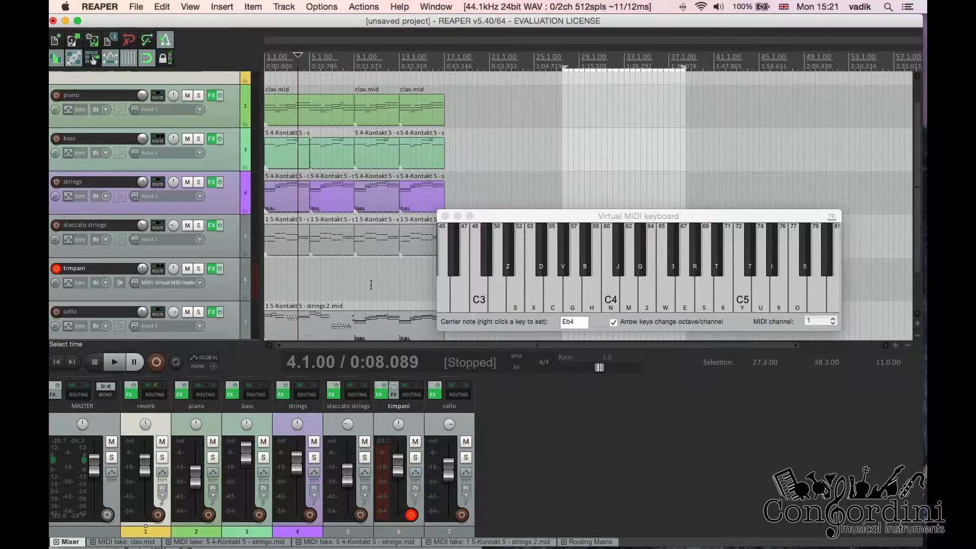
# Record a timpani part from bar 5, alternating C4 and G3 on the virtual keyboard, and save the recorded MIDI
pyautogui.click(311, 278)
pyautogui.press('super+r')
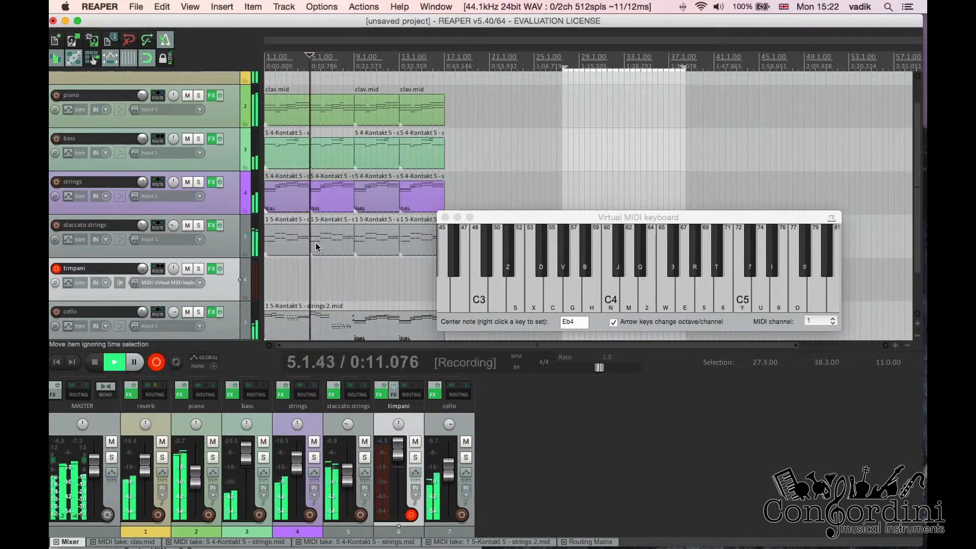
pyautogui.click(515, 221)
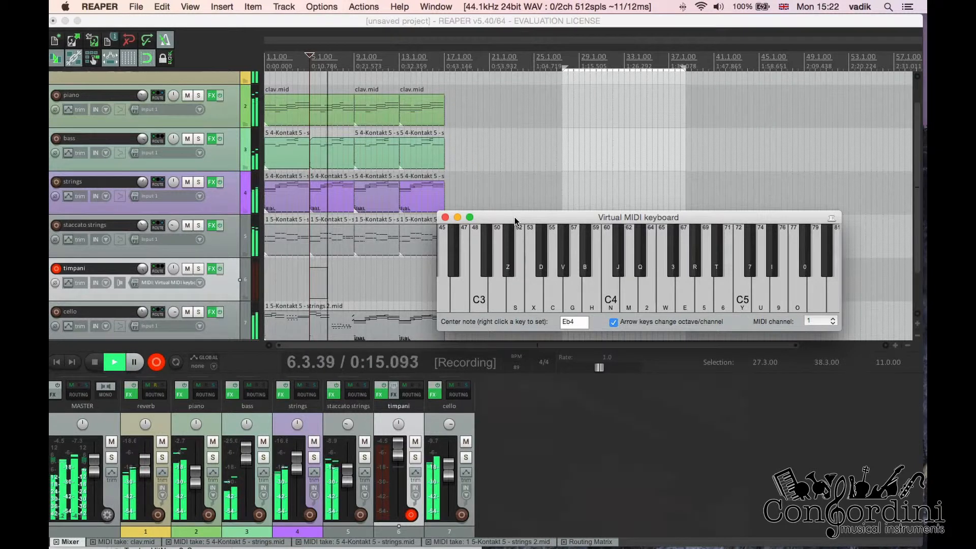
pyautogui.press('c')
pyautogui.press('n')
pyautogui.press('c')
pyautogui.press('n')
pyautogui.press('c')
pyautogui.press('n')
pyautogui.press('c')
pyautogui.press('n')
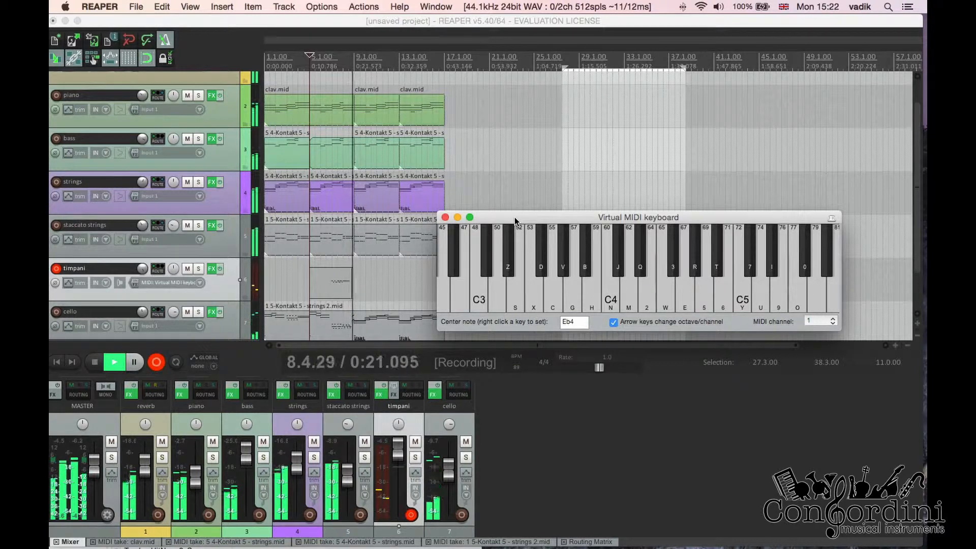
pyautogui.press('space')
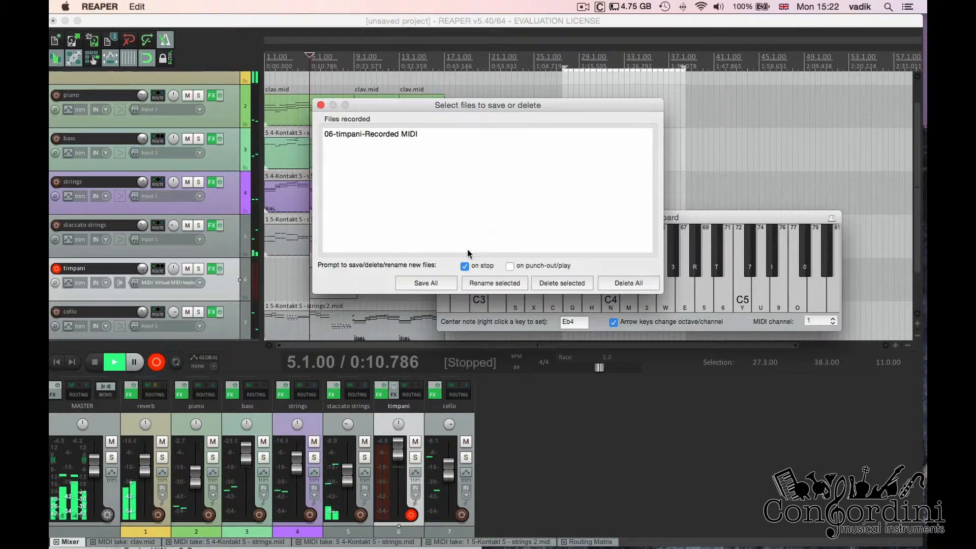
pyautogui.click(422, 289)
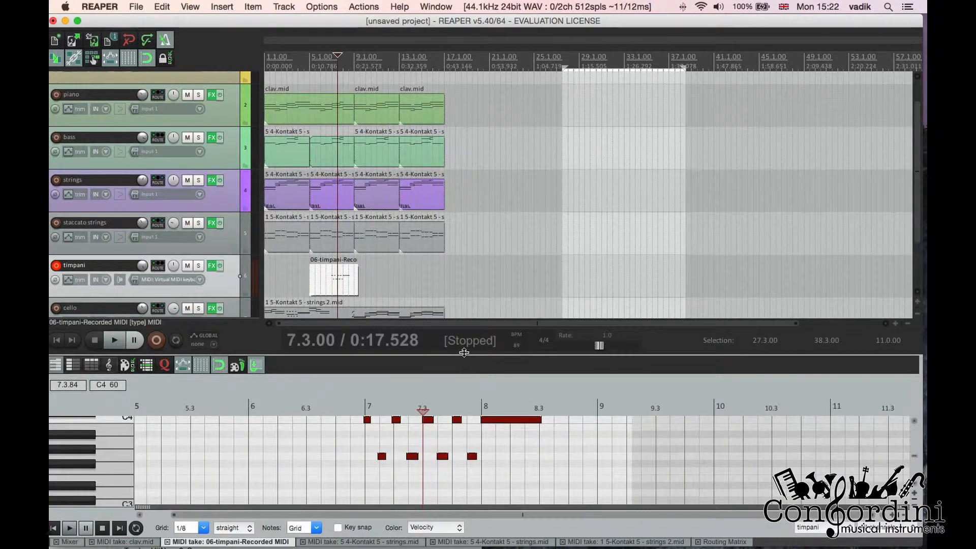
# Open the recorded timpani item in the MIDI editor and enlarge the editor around its notes
pyautogui.moveTo(464, 353); pyautogui.dragTo(464, 178)
pyautogui.scroll(1, 412, 353)
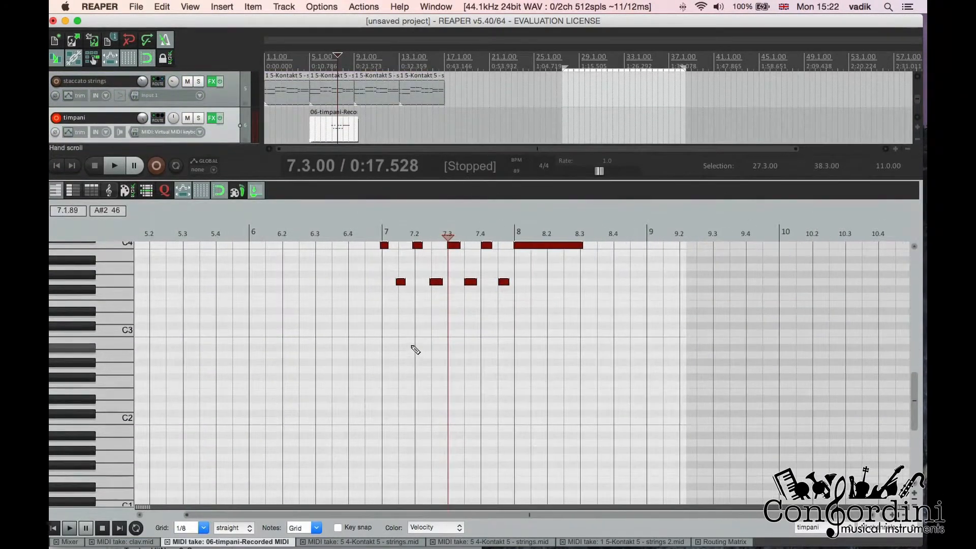
pyautogui.scroll(2, 74, 305)
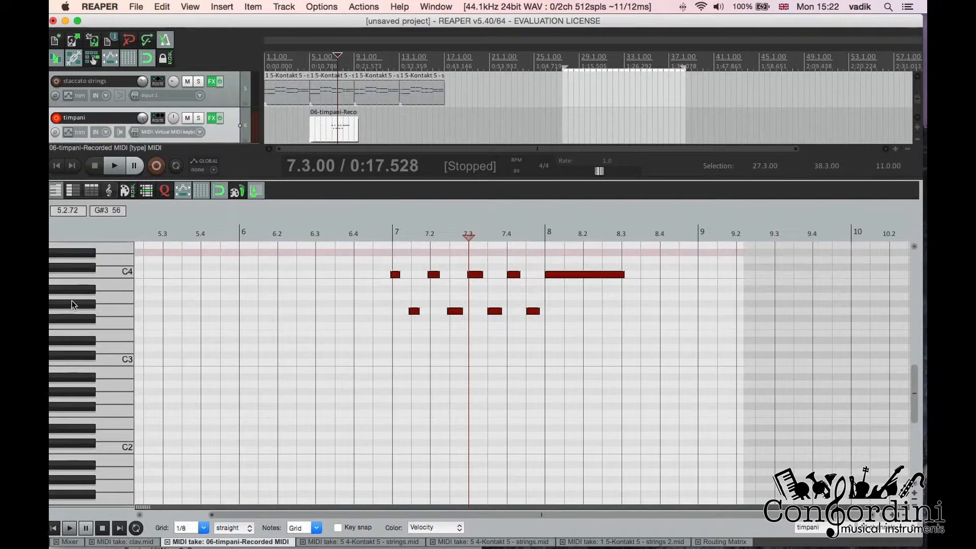
# Nudge the first C4 timpani note into line with the start of bar 7
pyautogui.scroll(1, 73, 305)
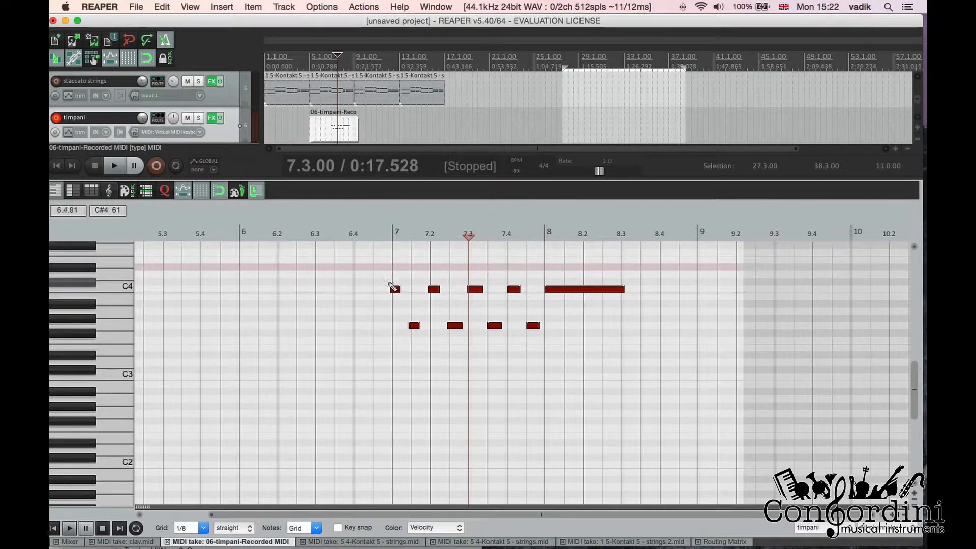
pyautogui.scroll(1, 383, 275)
pyautogui.rightClick(383, 275)
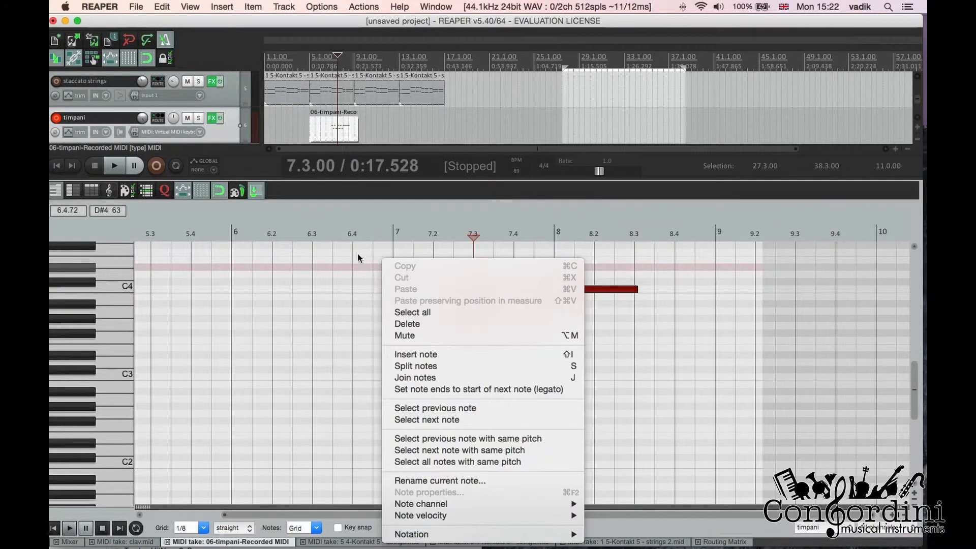
pyautogui.click(357, 258)
pyautogui.click(395, 290)
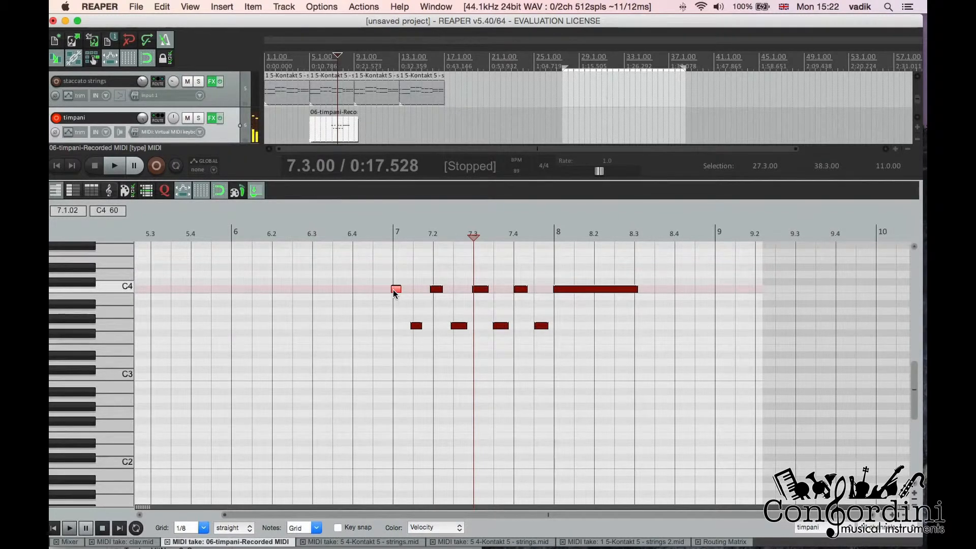
pyautogui.moveTo(395, 292); pyautogui.dragTo(398, 293)
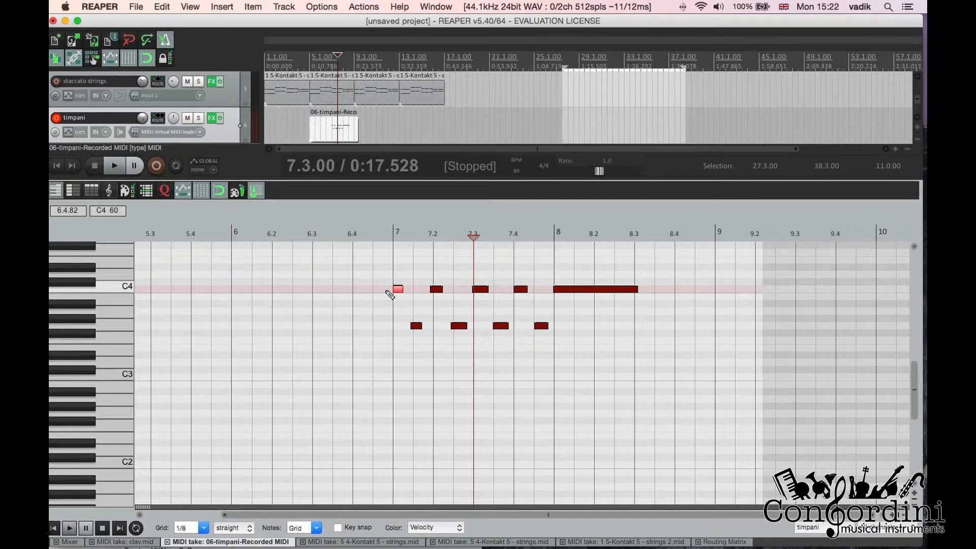
# Quantize the positions of all timpani notes to the 1/8 grid at 100% strength and lower the long bar 8 note to G3
pyautogui.moveTo(375, 264); pyautogui.dragTo(609, 362)
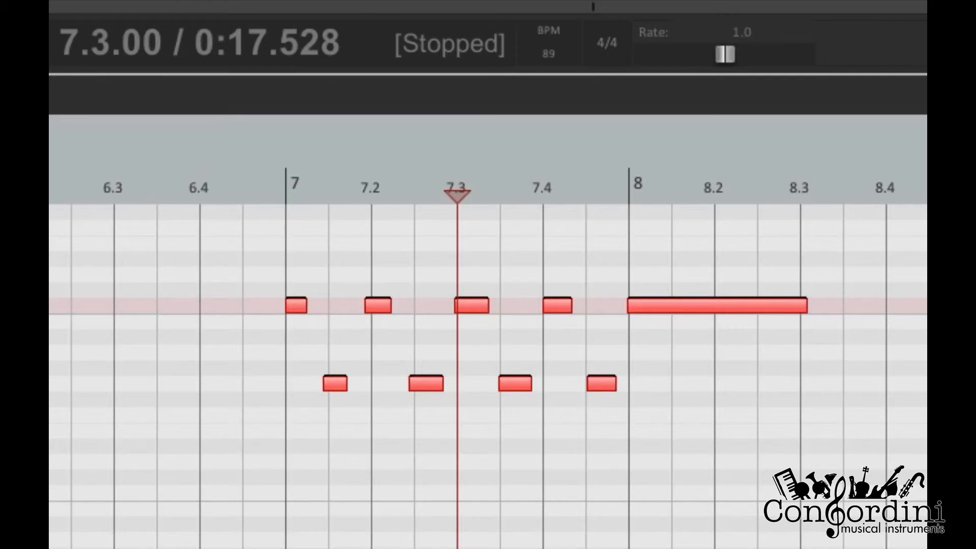
pyautogui.press('q')
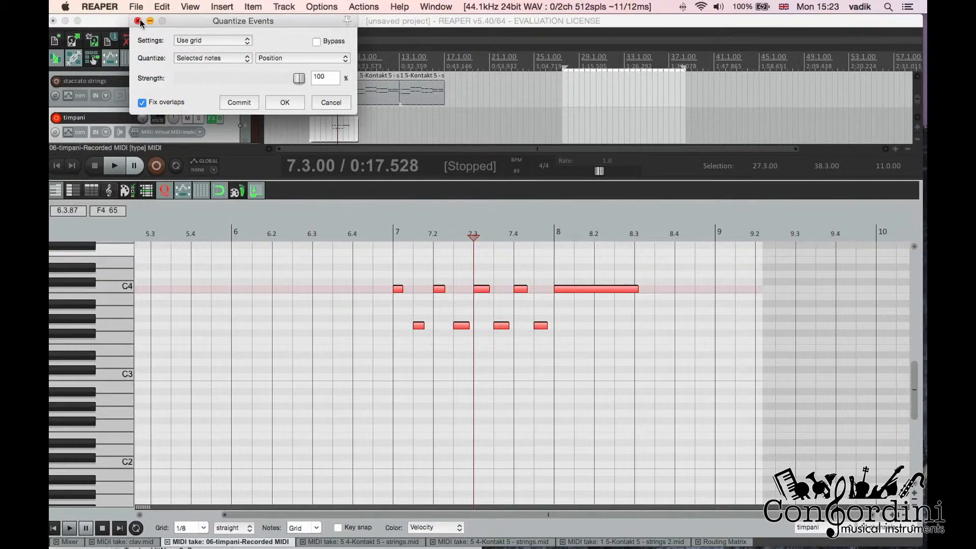
pyautogui.moveTo(574, 289); pyautogui.dragTo(575, 325)
pyautogui.click(283, 104)
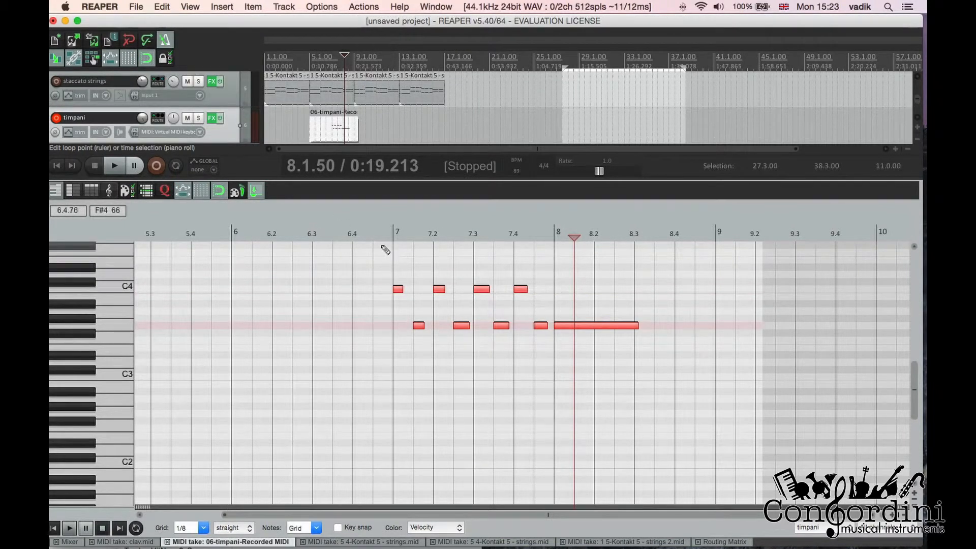
# Play the arrangement from 6.4 to audition the edited timpani phrase
pyautogui.click(353, 239)
pyautogui.press('space')
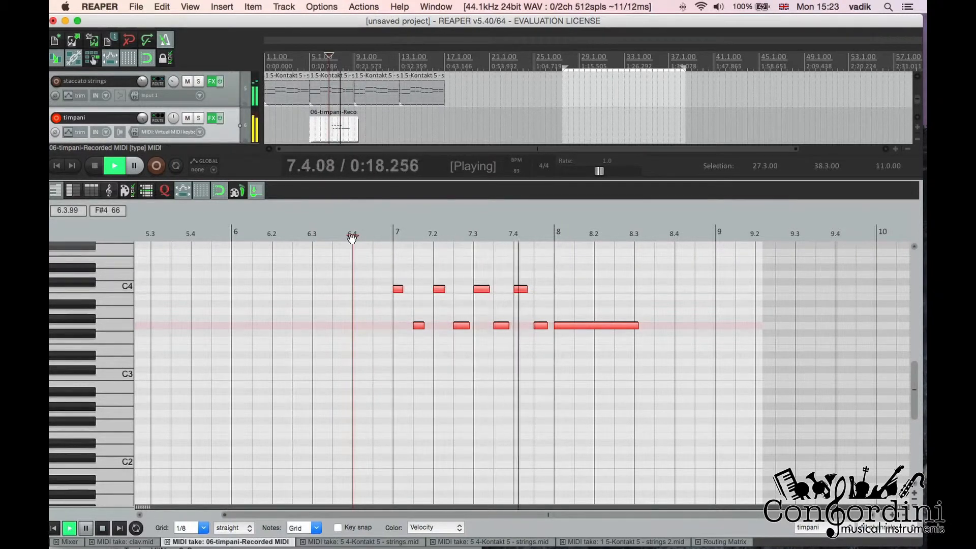
pyautogui.press('space')
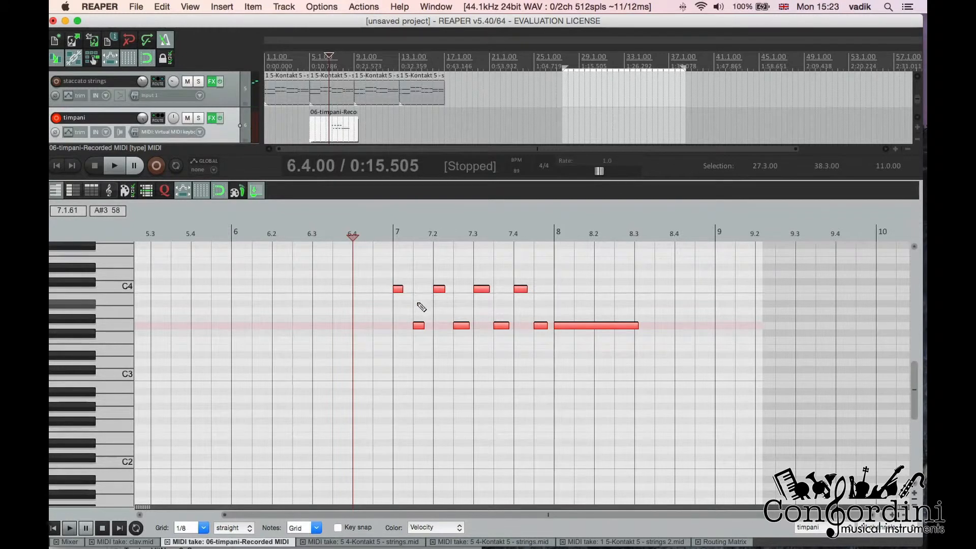
# Send the timpani track to the reverb track and reduce its volume to about +1.4 dB against the playback
pyautogui.press('super+m')
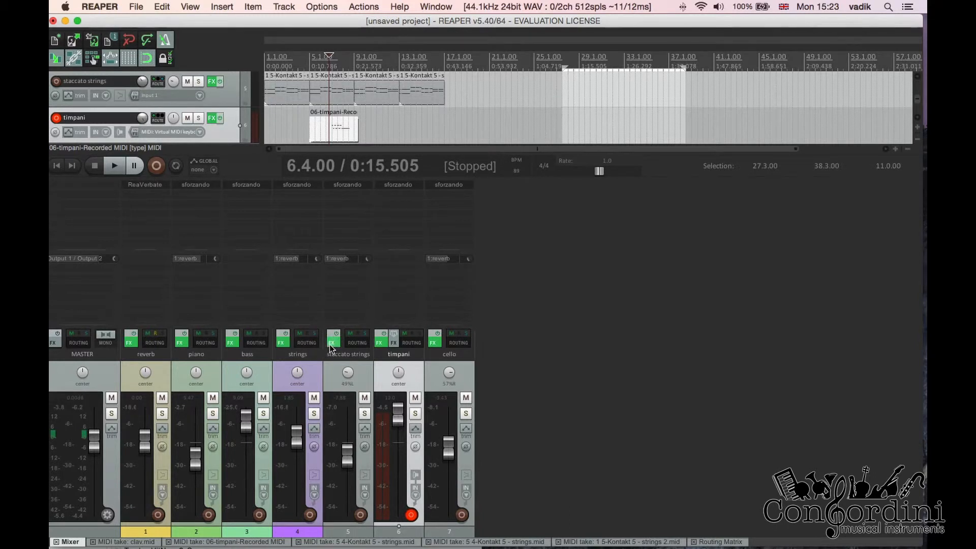
pyautogui.moveTo(398, 415); pyautogui.dragTo(400, 446)
pyautogui.press('space')
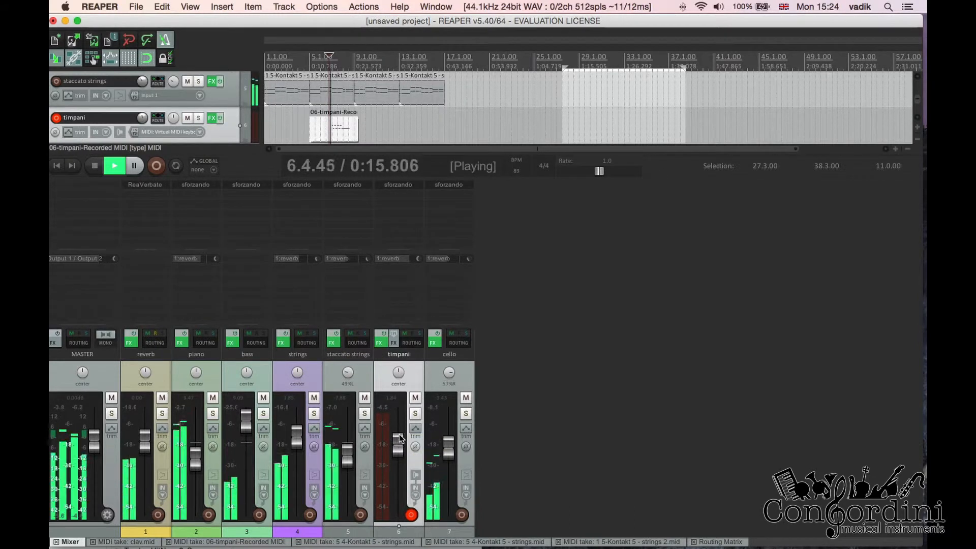
pyautogui.scroll(3, 399, 446)
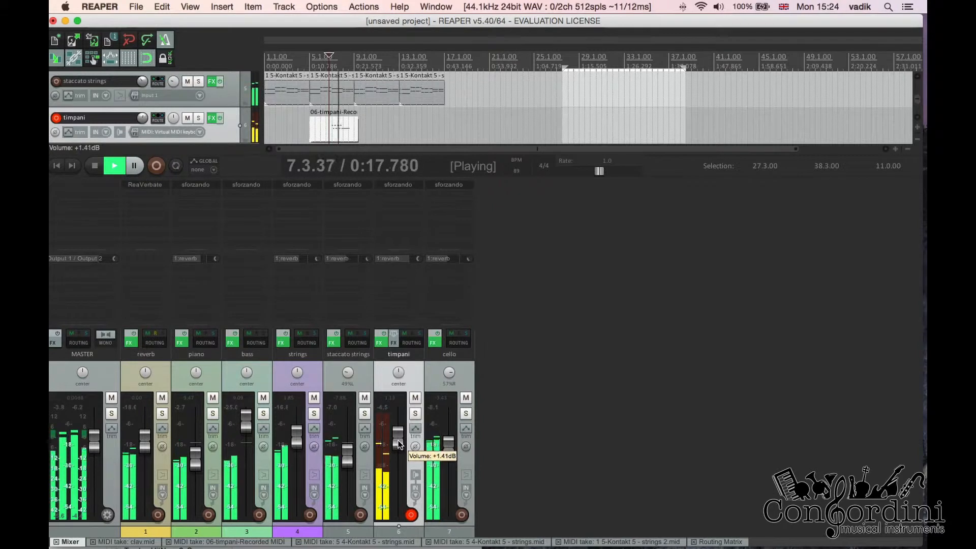
# Pan the timpani track 89% left and rebalance its volume, checking the mix from 6.4
pyautogui.scroll(-10, 400, 378)
pyautogui.press('space')
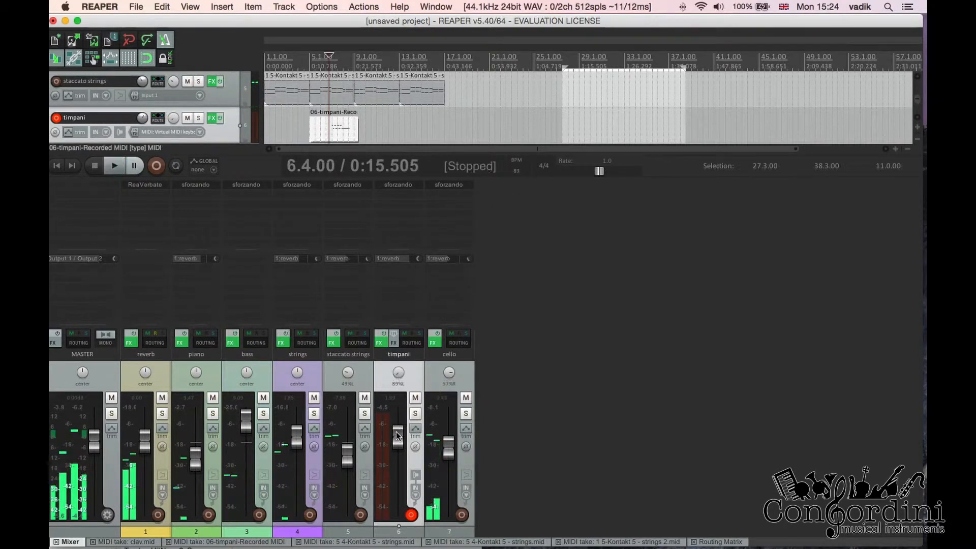
pyautogui.press('space')
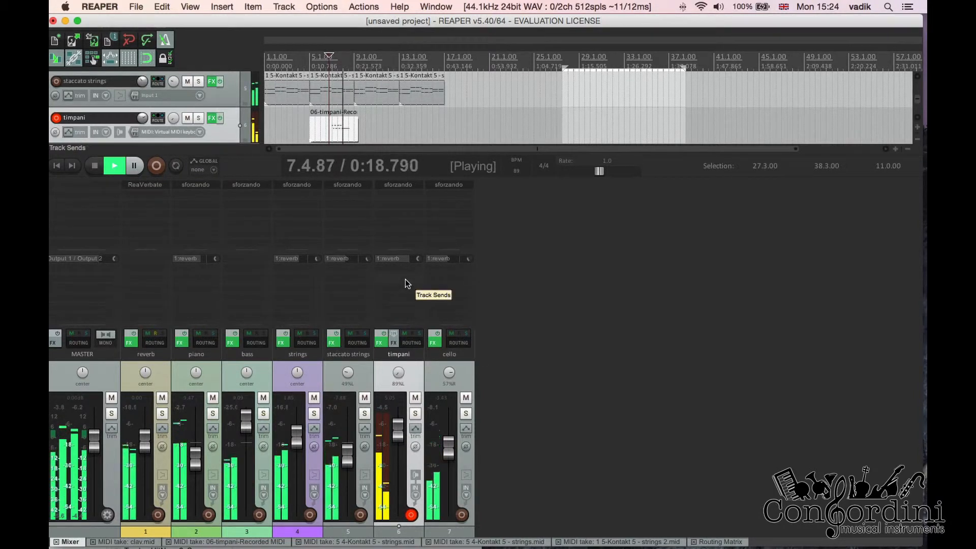
pyautogui.press('space')
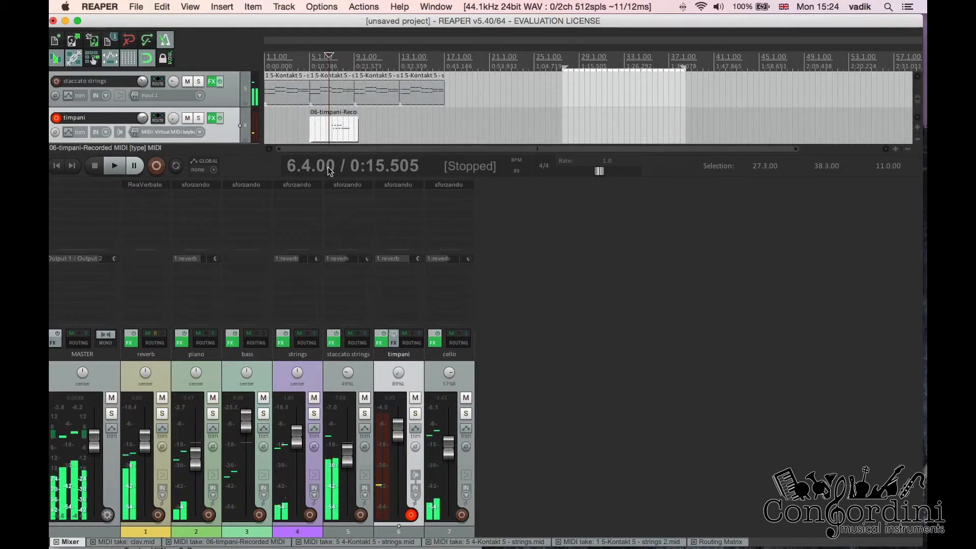
# Duplicate the timpani track and pan the copy 100% right
pyautogui.rightClick(398, 535)
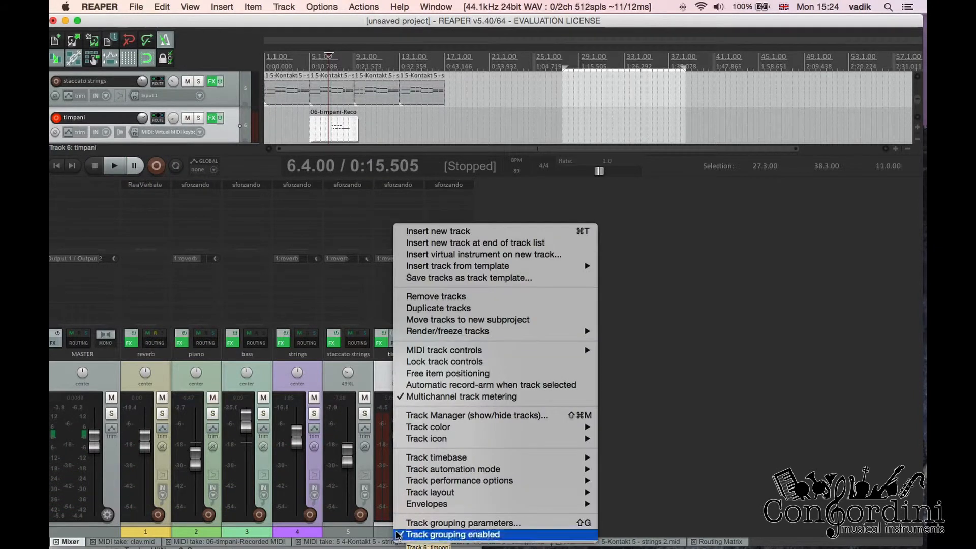
pyautogui.click(492, 310)
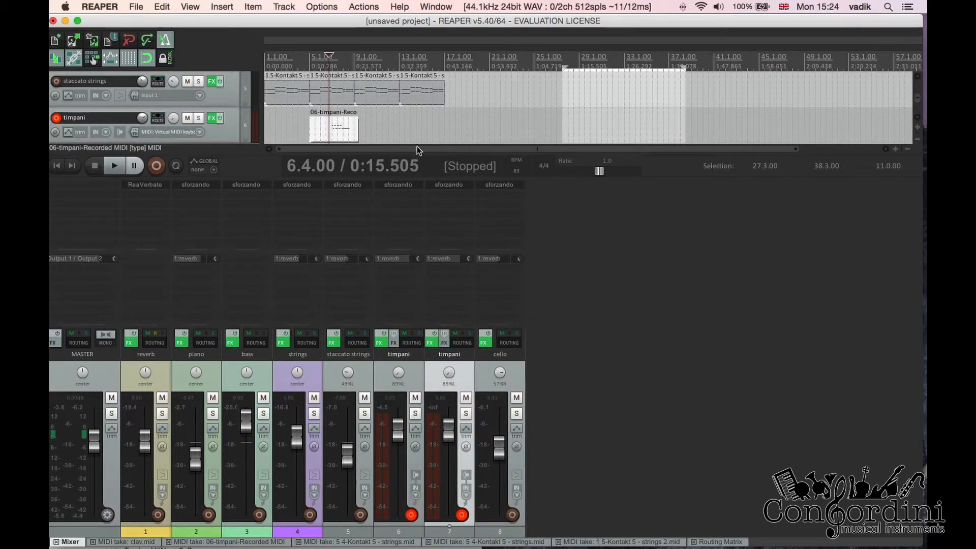
pyautogui.moveTo(551, 177); pyautogui.dragTo(547, 322)
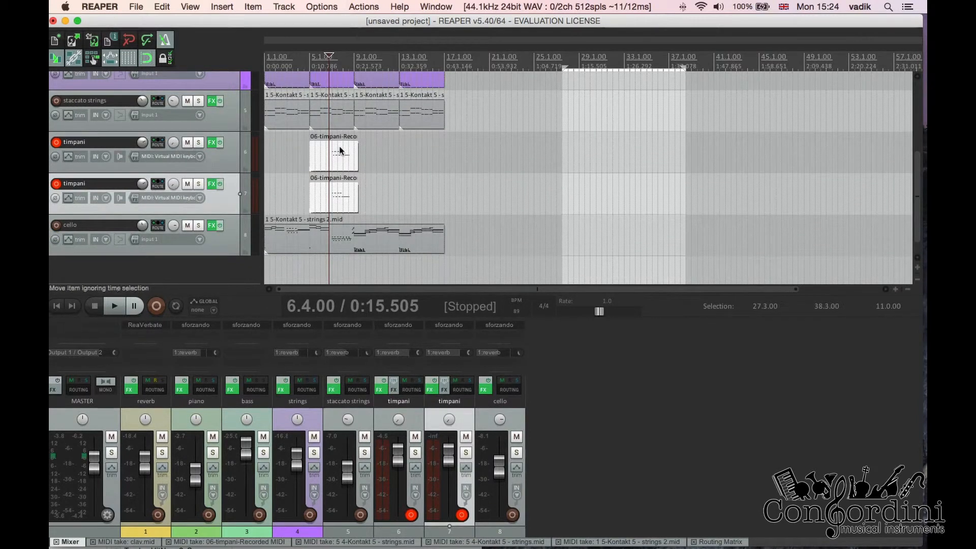
pyautogui.moveTo(174, 185)
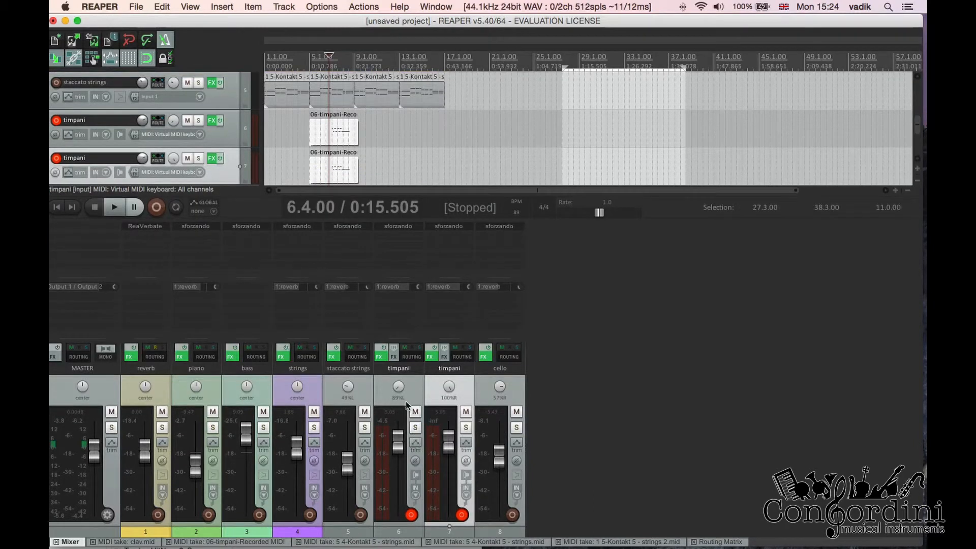
# Pan the original timpani track further left and slightly adjust the duplicate's volume, leaving both tracks in view in the arrangement
pyautogui.moveTo(403, 392); pyautogui.dragTo(400, 408)
pyautogui.moveTo(451, 454); pyautogui.dragTo(450, 456)
pyautogui.moveTo(644, 218); pyautogui.dragTo(638, 313)
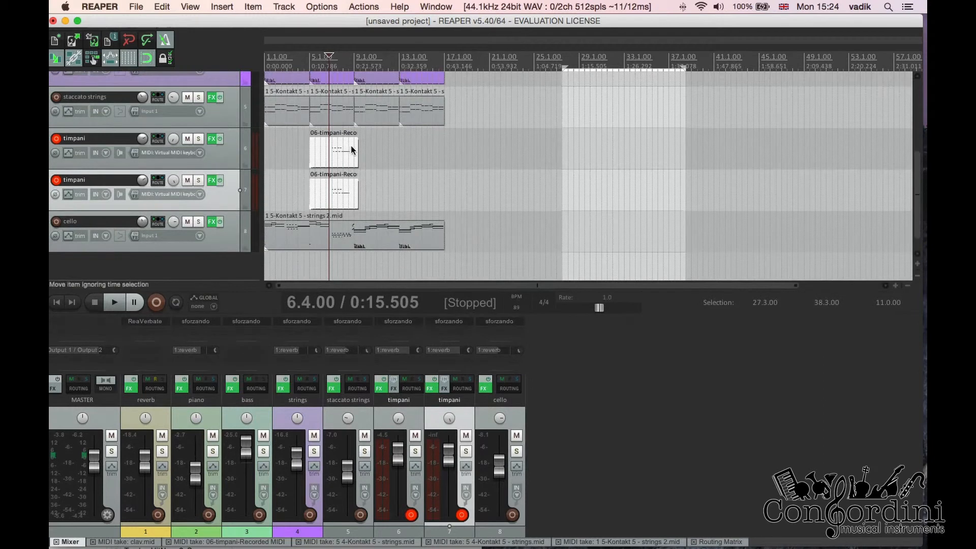
# Play the passage from 6.4 twice to judge the stereo balance of the two timpani tracks
pyautogui.press('space')
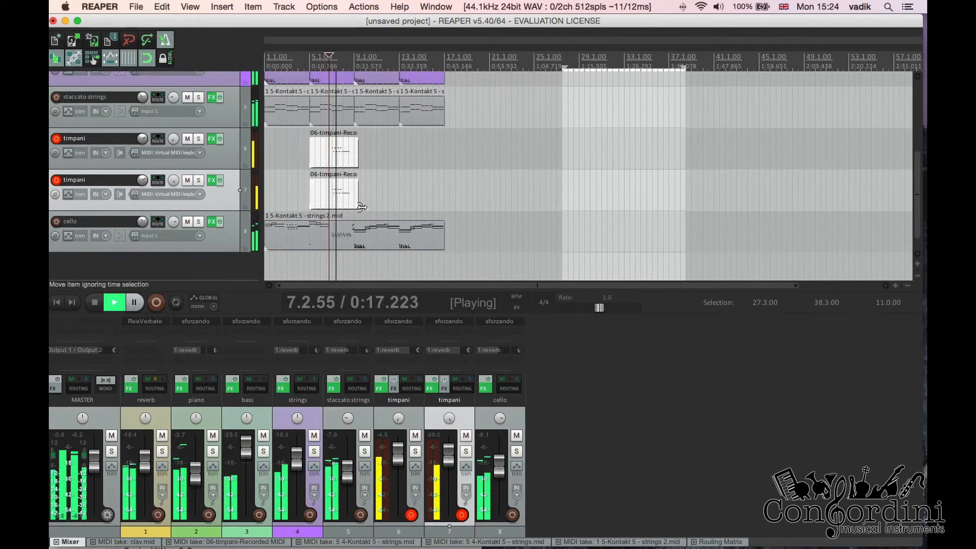
pyautogui.press('space')
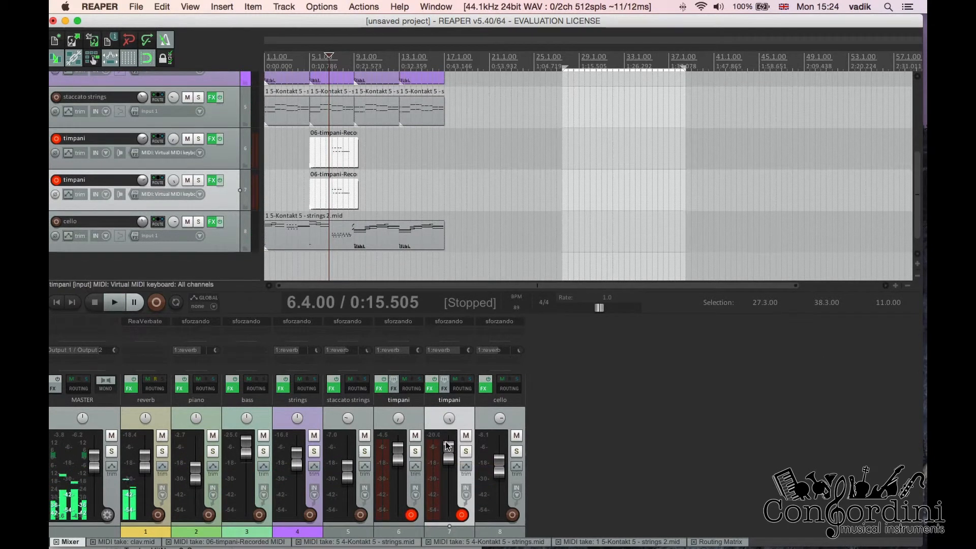
pyautogui.press('space')
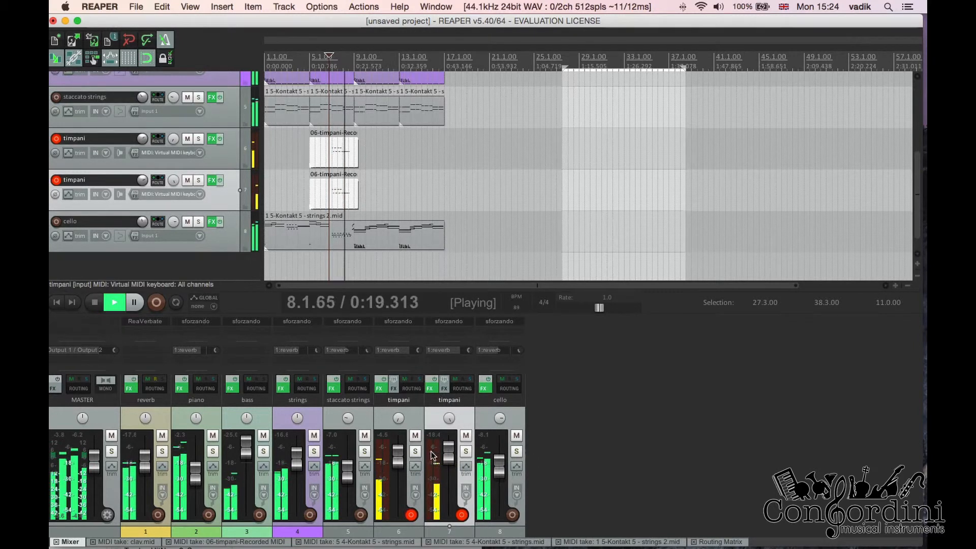
pyautogui.press('space')
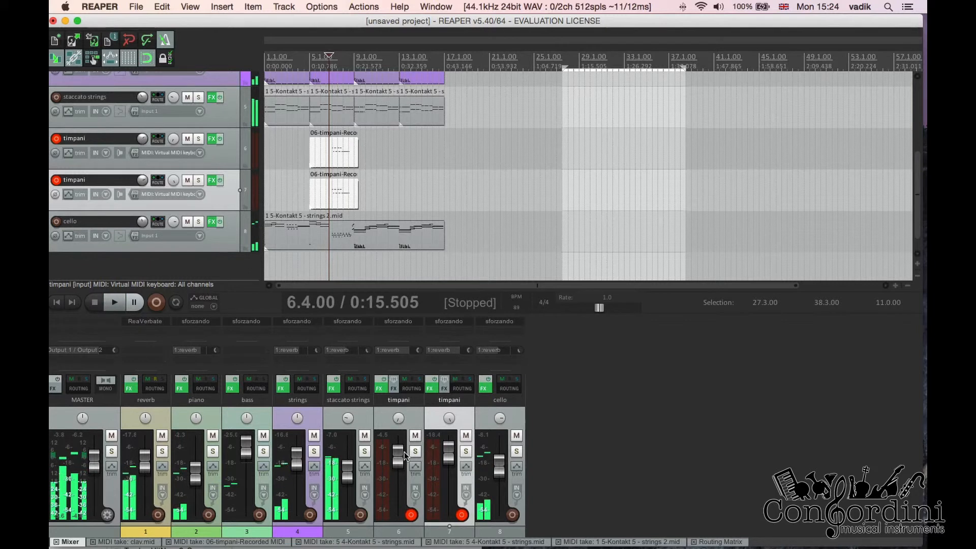